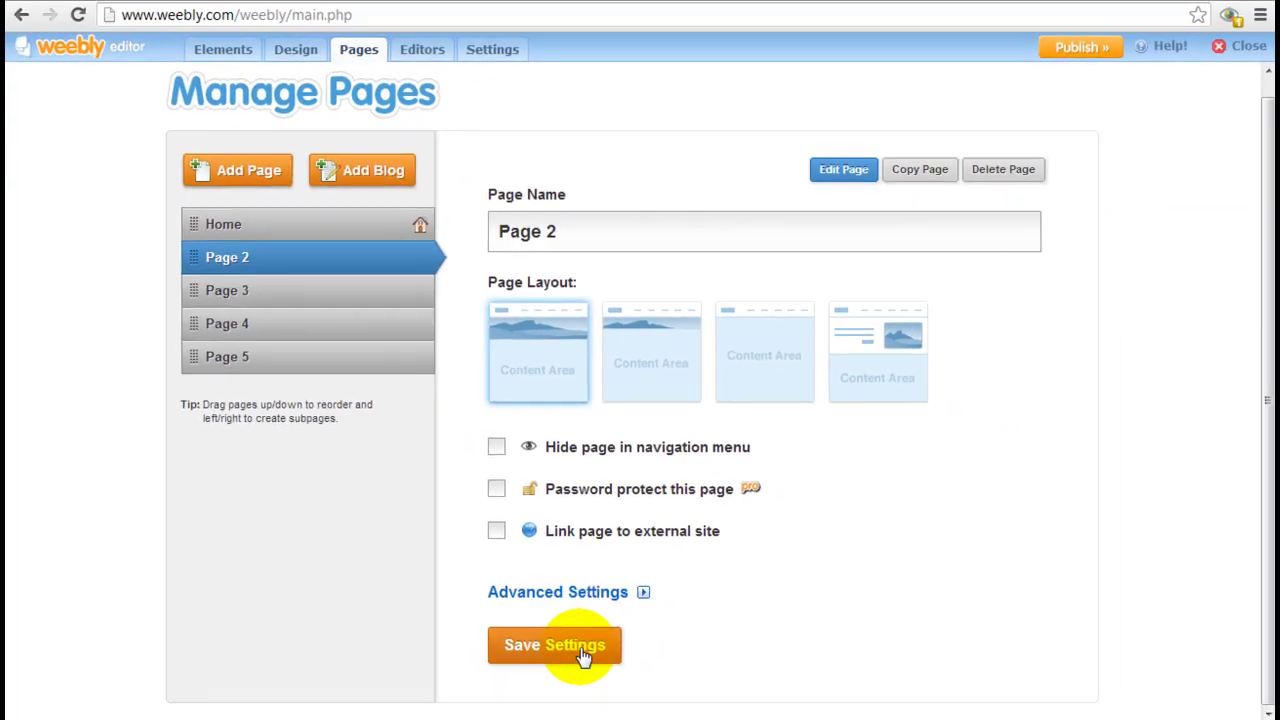
Save Page 2's settings and return to editing Page 2.
{"action": "left_click", "coordinate": [582, 650]}
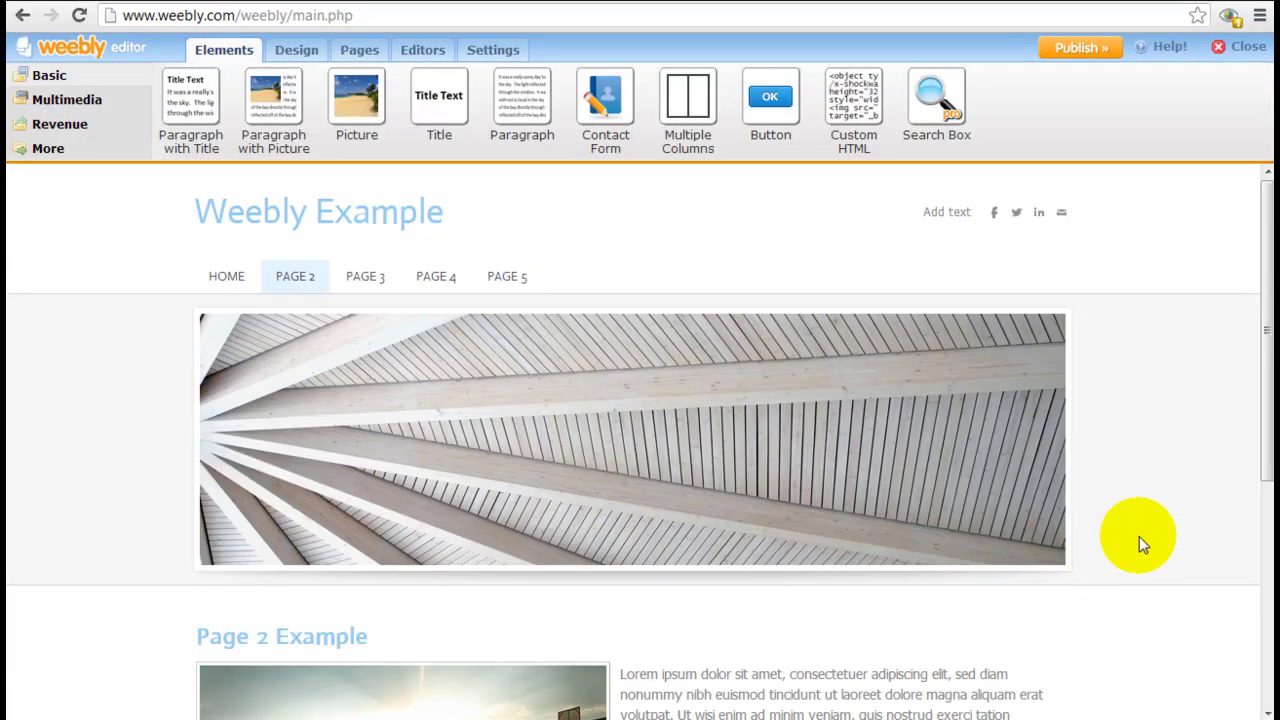
{"action": "scroll", "coordinate": [1139, 536], "scroll_direction": "down", "scroll_amount": 3}
{"action": "scroll", "coordinate": [1139, 536], "scroll_direction": "up", "scroll_amount": 3}
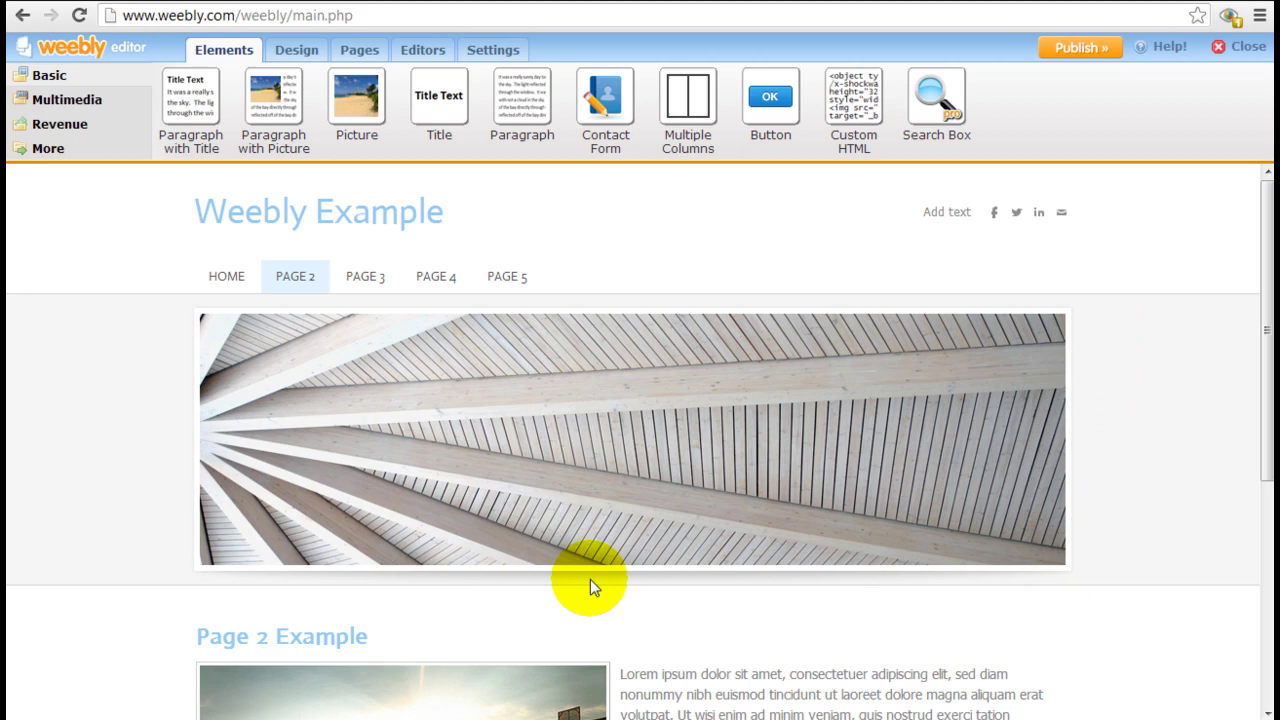
{"action": "mouse_move", "coordinate": [866, 379]}
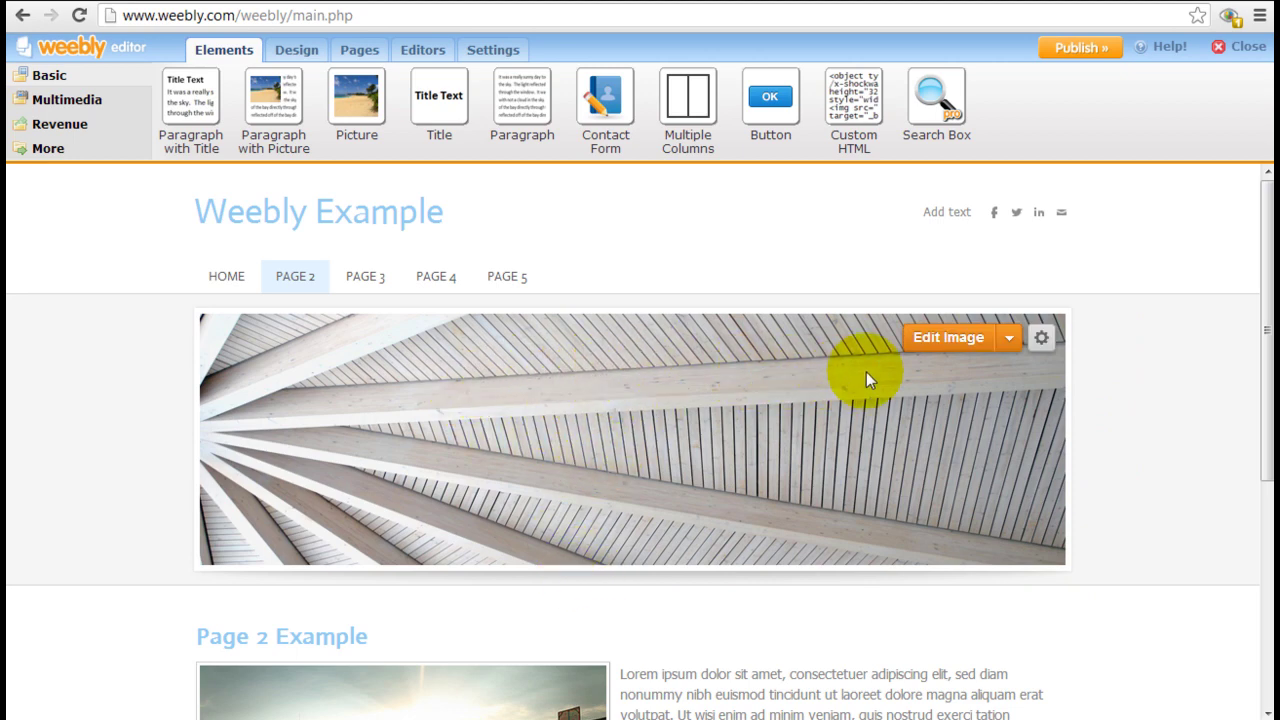
Open the banner image editor and cancel it, leaving the tall banner photo unchanged.
{"action": "left_click", "coordinate": [952, 340]}
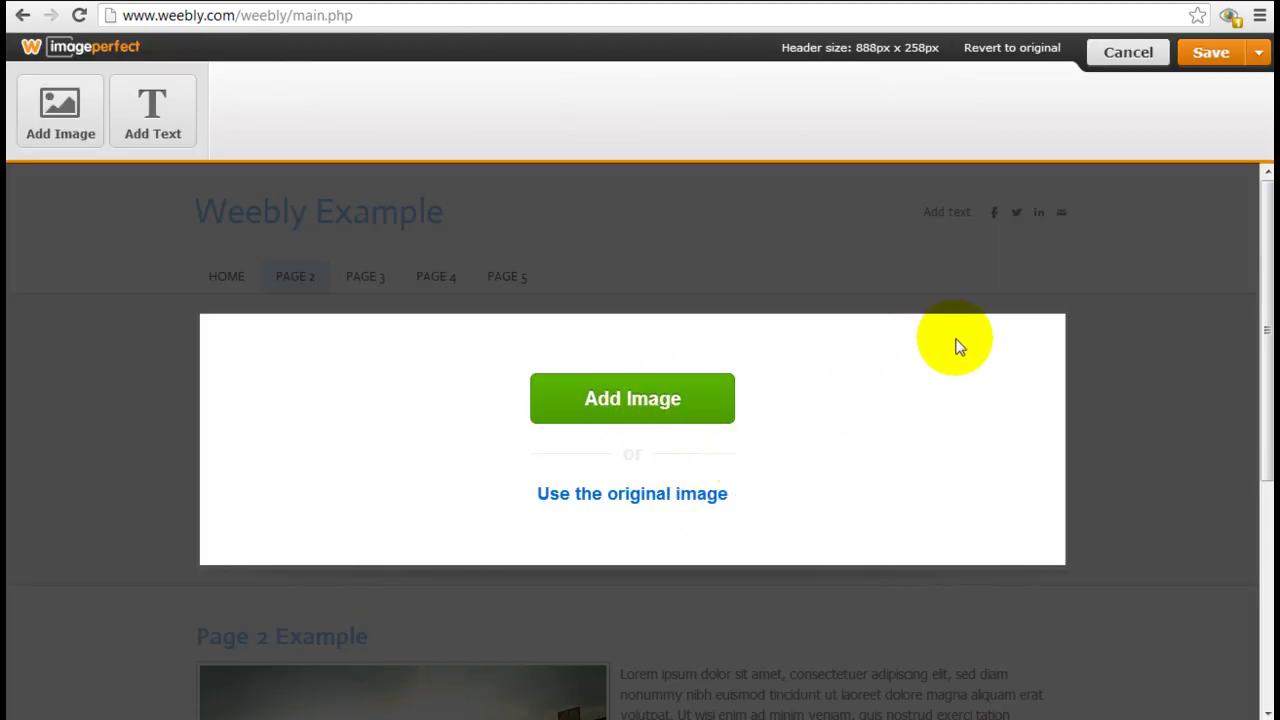
{"action": "left_click", "coordinate": [671, 406]}
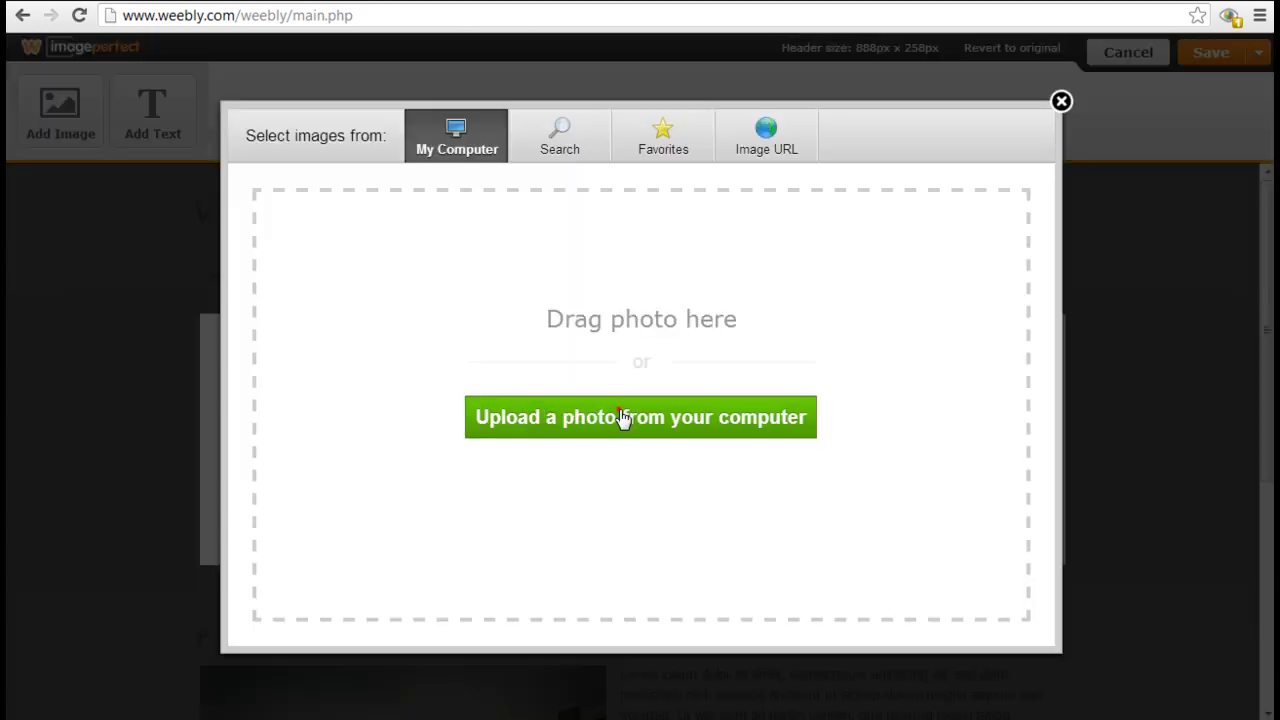
{"action": "left_click", "coordinate": [1063, 100]}
{"action": "left_click", "coordinate": [1128, 52]}
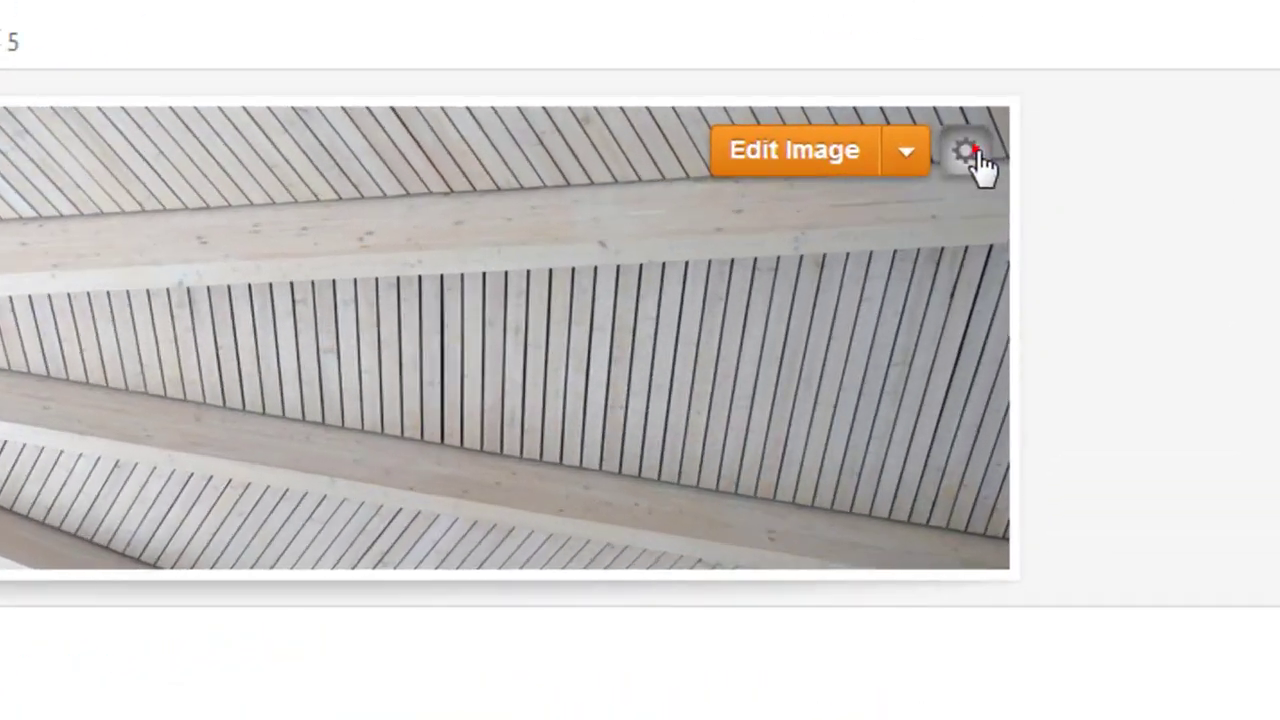
Switch Page 2 to the Short header layout, then cancel out of the image editor unchanged.
{"action": "left_click", "coordinate": [1041, 337]}
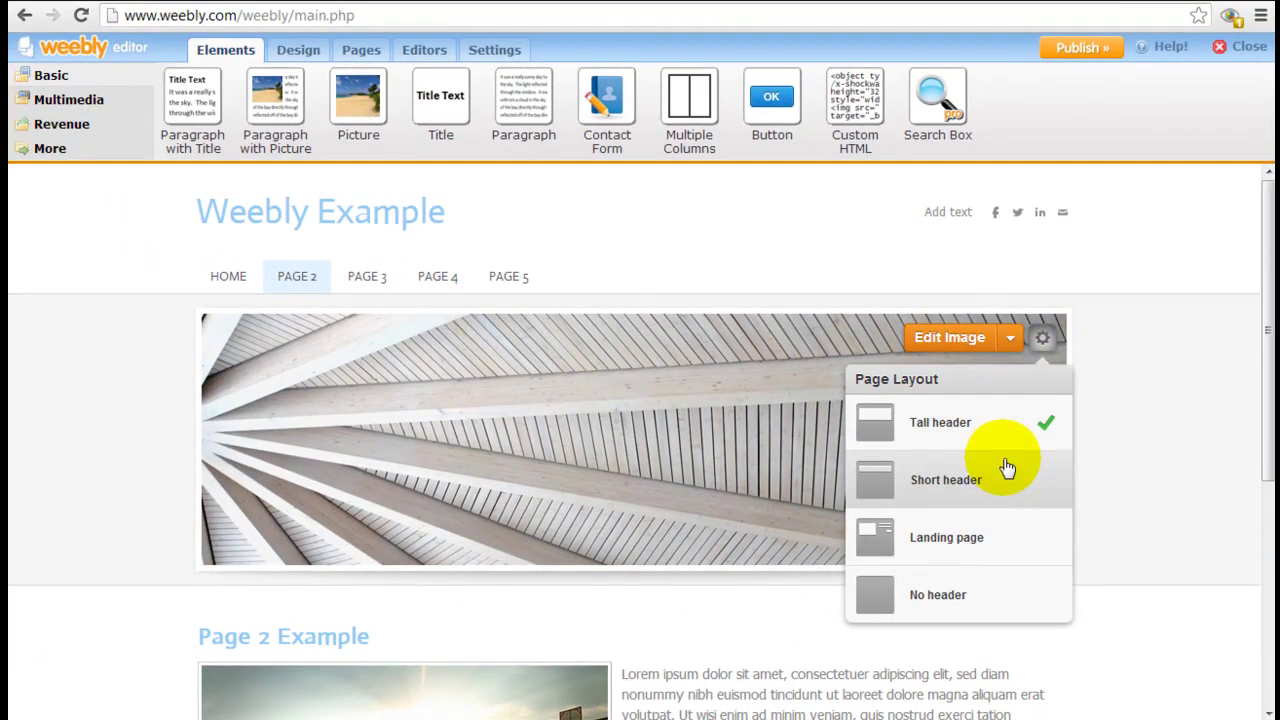
{"action": "left_click", "coordinate": [1005, 472]}
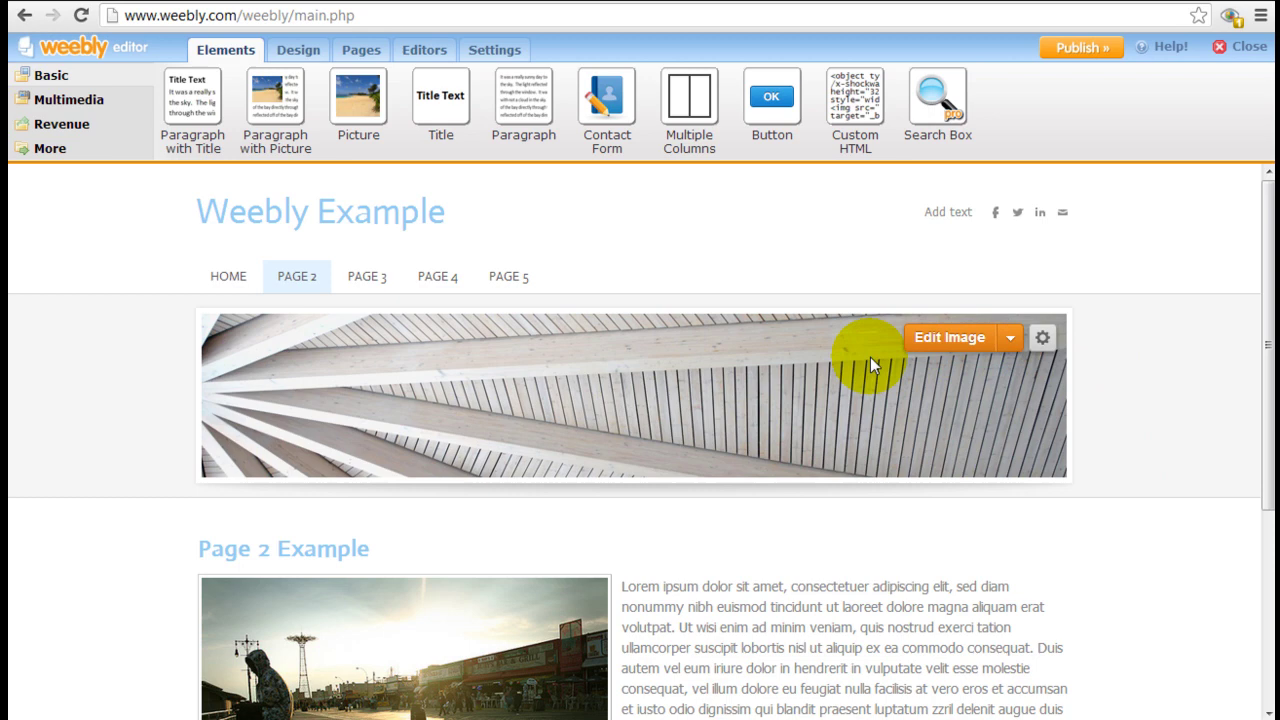
{"action": "left_click", "coordinate": [950, 337]}
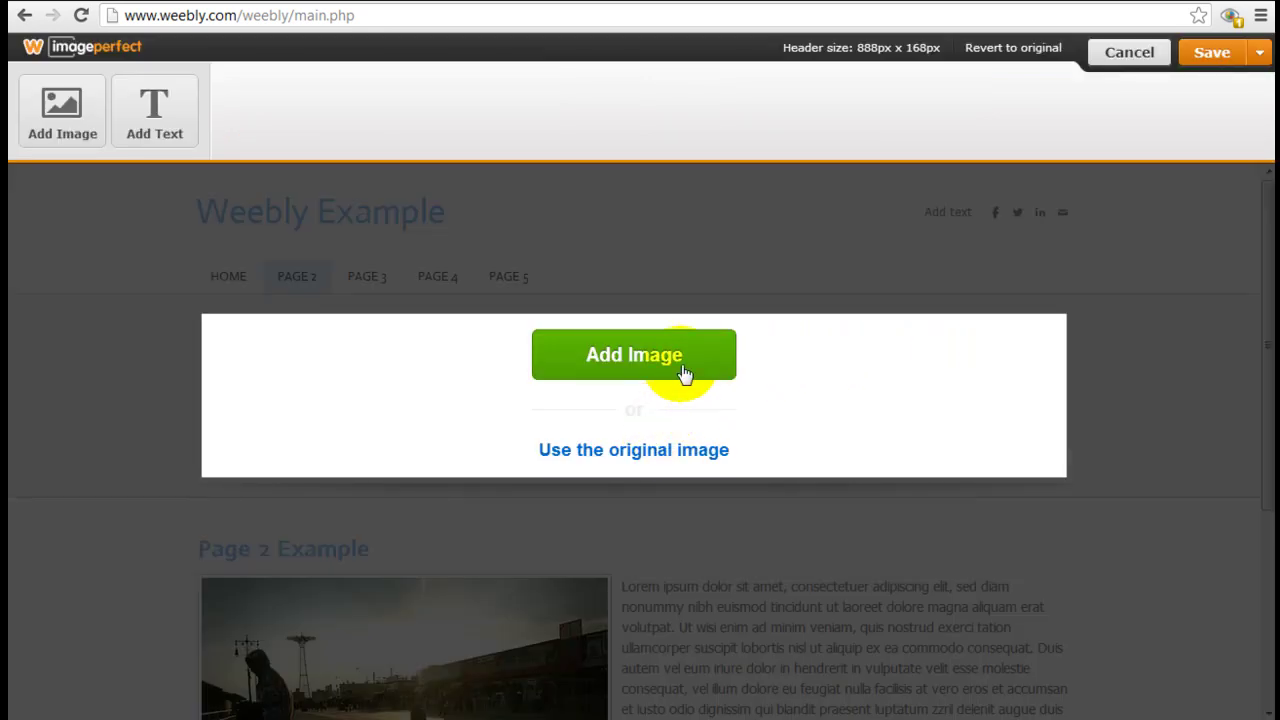
{"action": "left_click", "coordinate": [680, 365]}
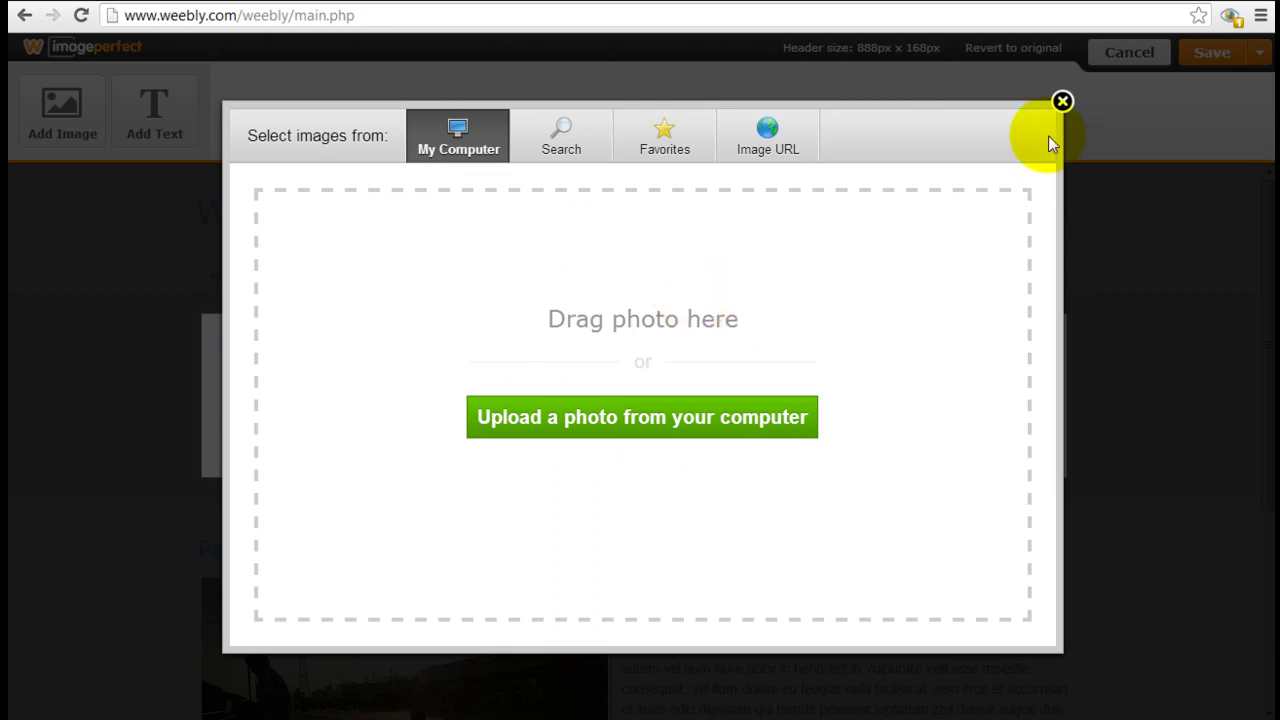
{"action": "left_click", "coordinate": [1062, 101]}
{"action": "left_click", "coordinate": [1127, 60]}
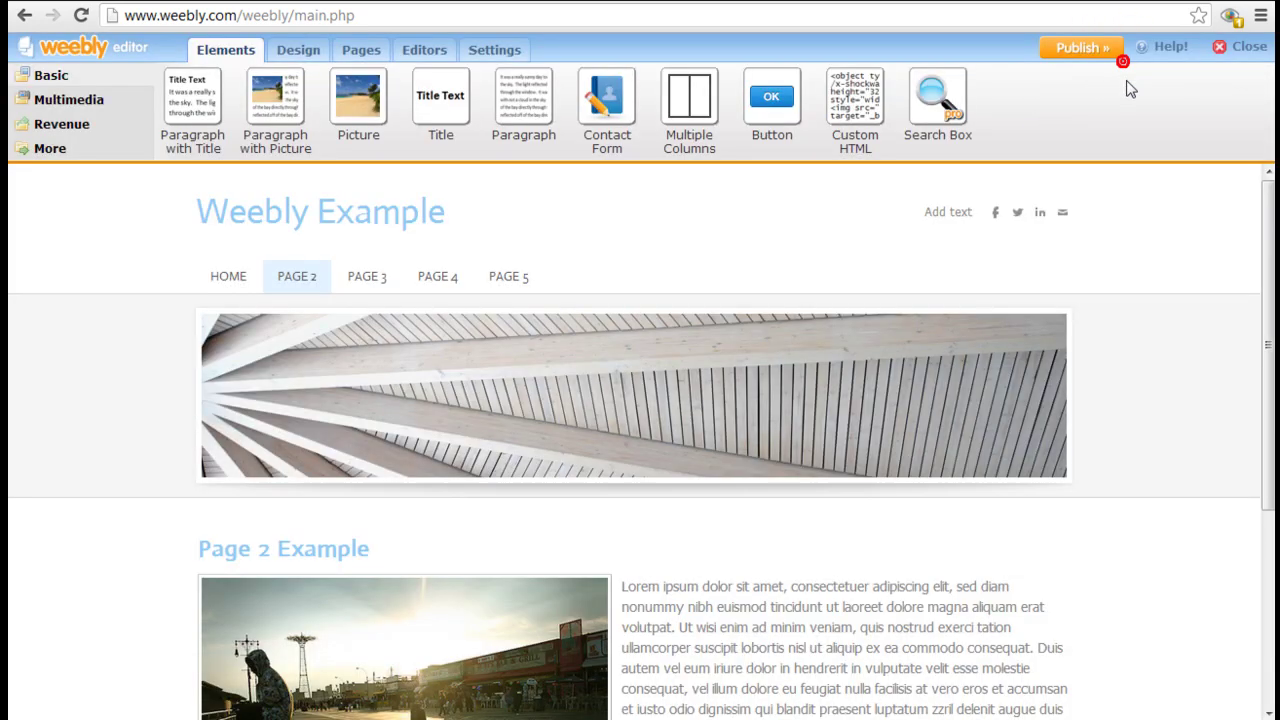
Set Page 2 to No header, then reapply and save the tall header layout.
{"action": "left_click", "coordinate": [1042, 340]}
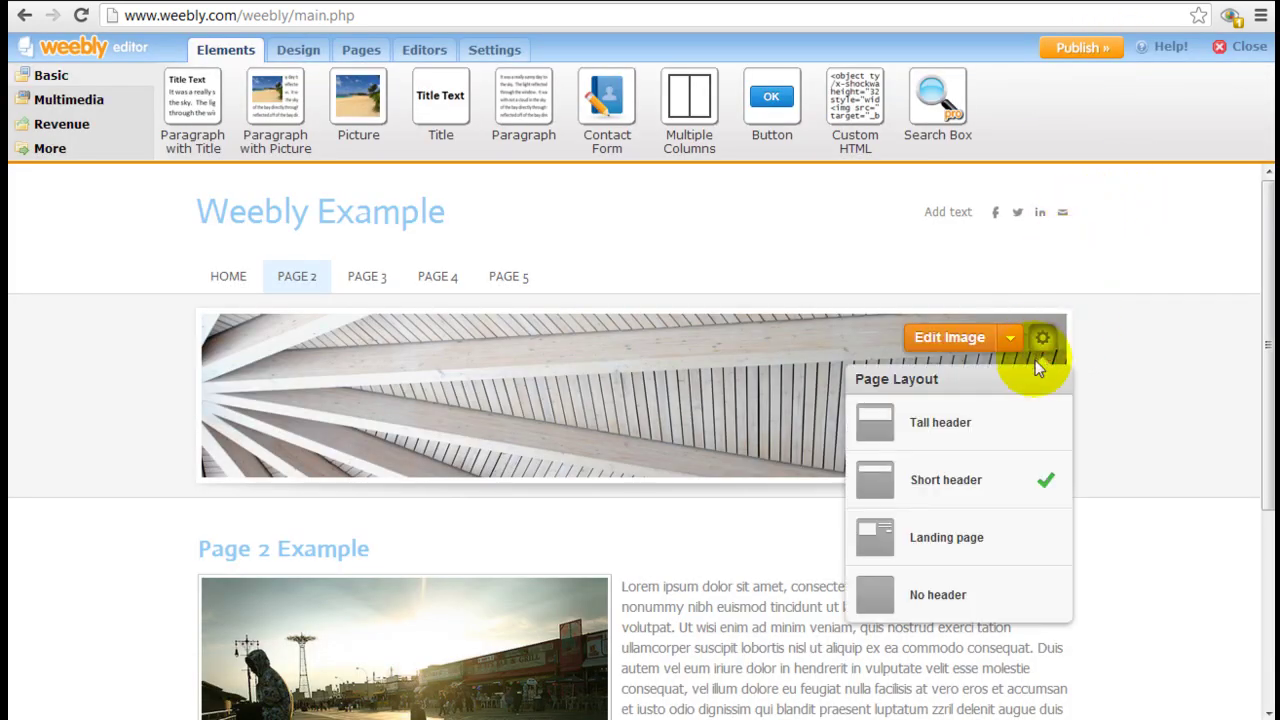
{"action": "left_click", "coordinate": [1015, 594]}
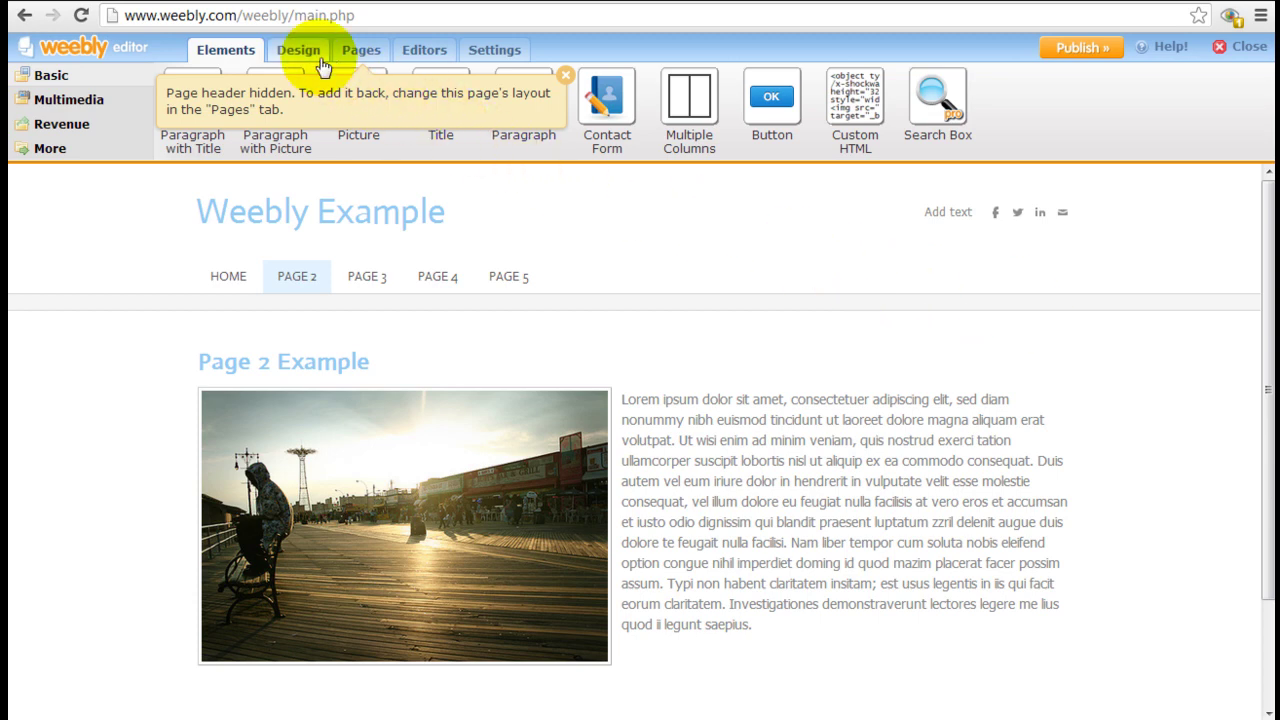
{"action": "left_click", "coordinate": [358, 55]}
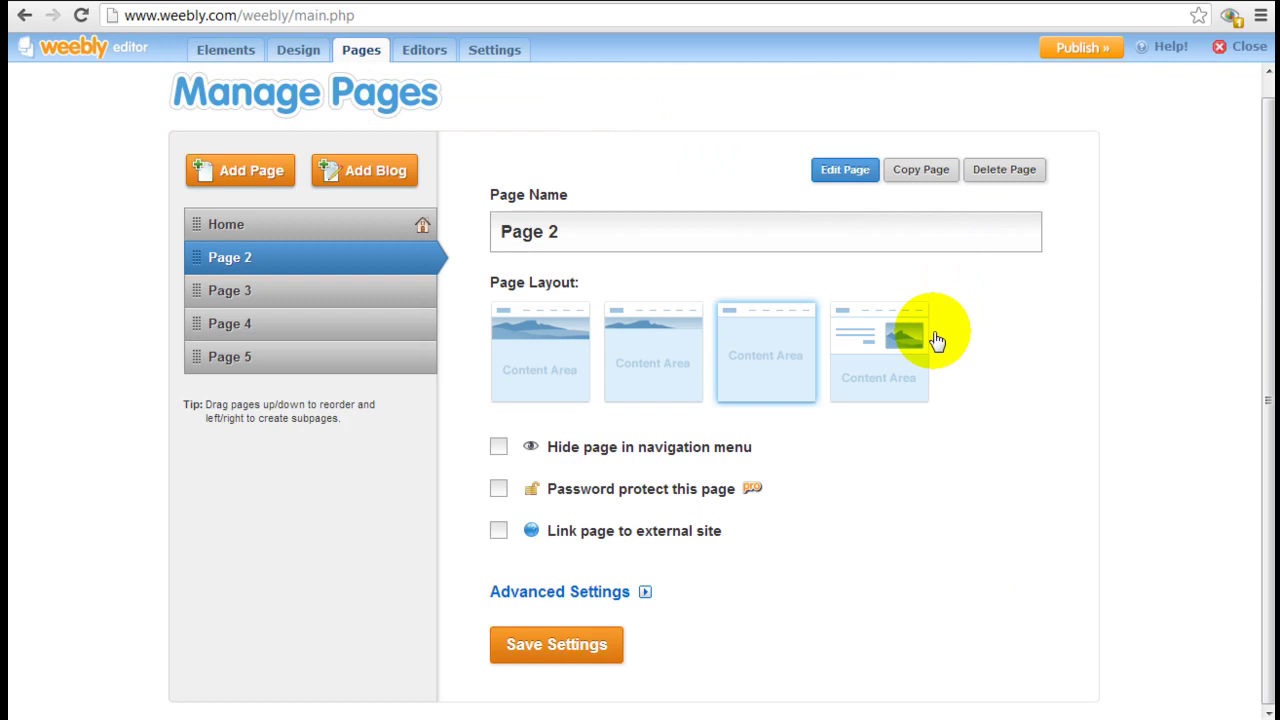
{"action": "left_click", "coordinate": [551, 348]}
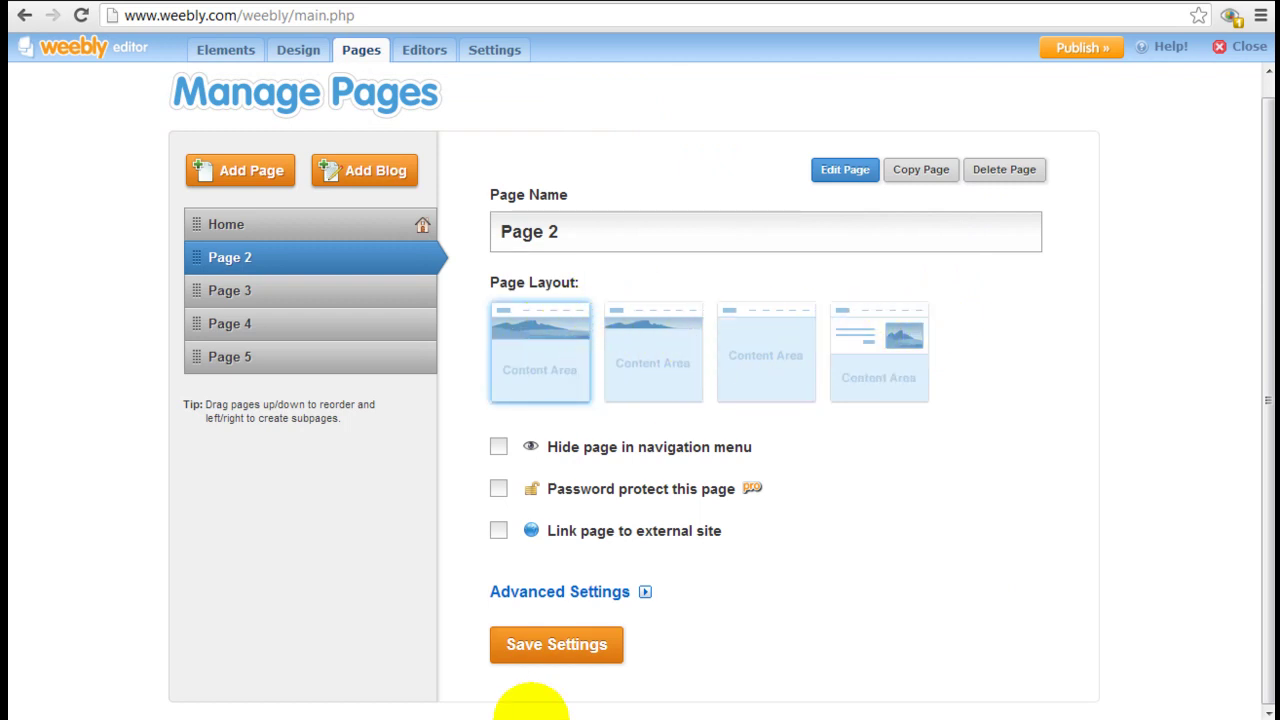
{"action": "left_click", "coordinate": [523, 648]}
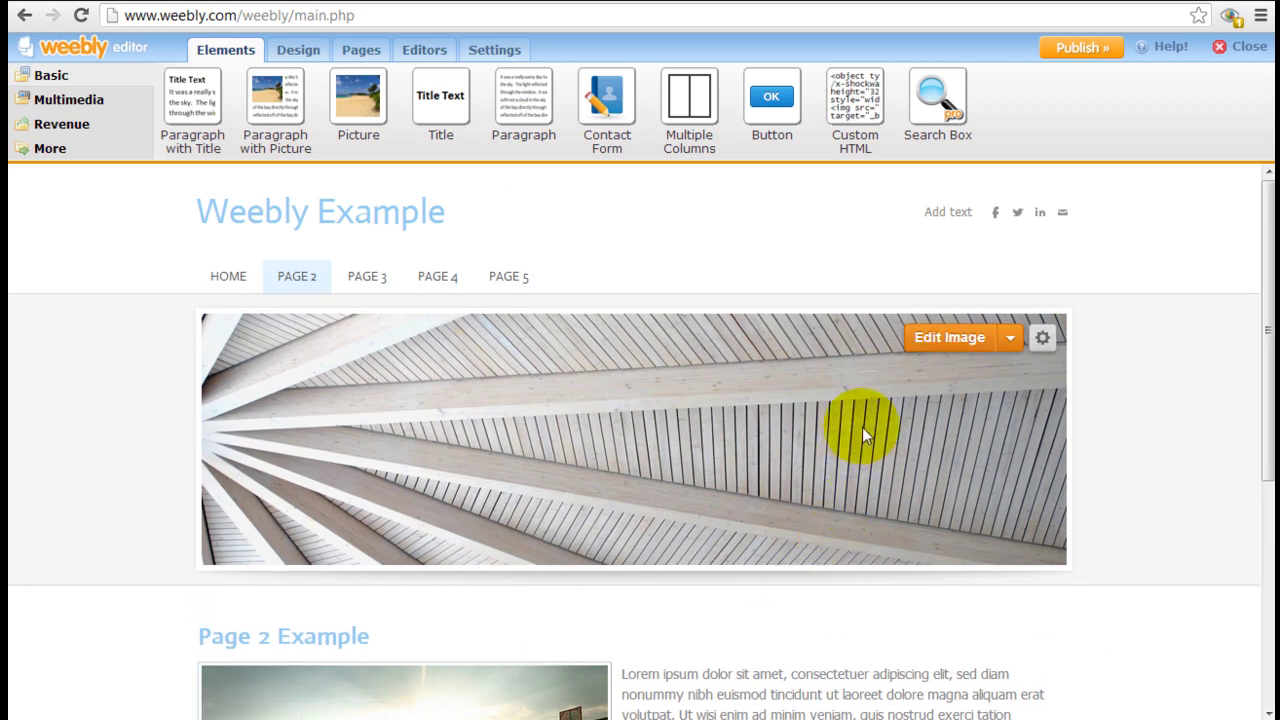
Switch Page 2 to the landing page layout and set its headline to 'Headline'.
{"action": "left_click", "coordinate": [1042, 338]}
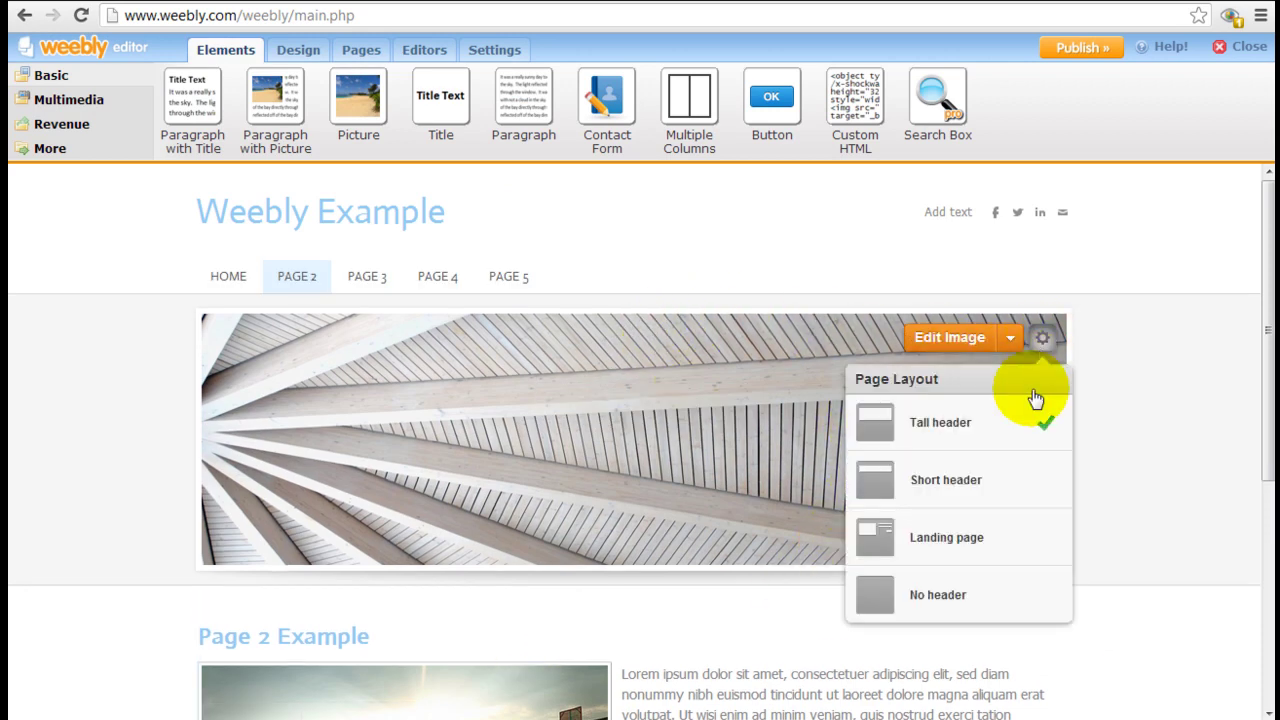
{"action": "left_click", "coordinate": [984, 550]}
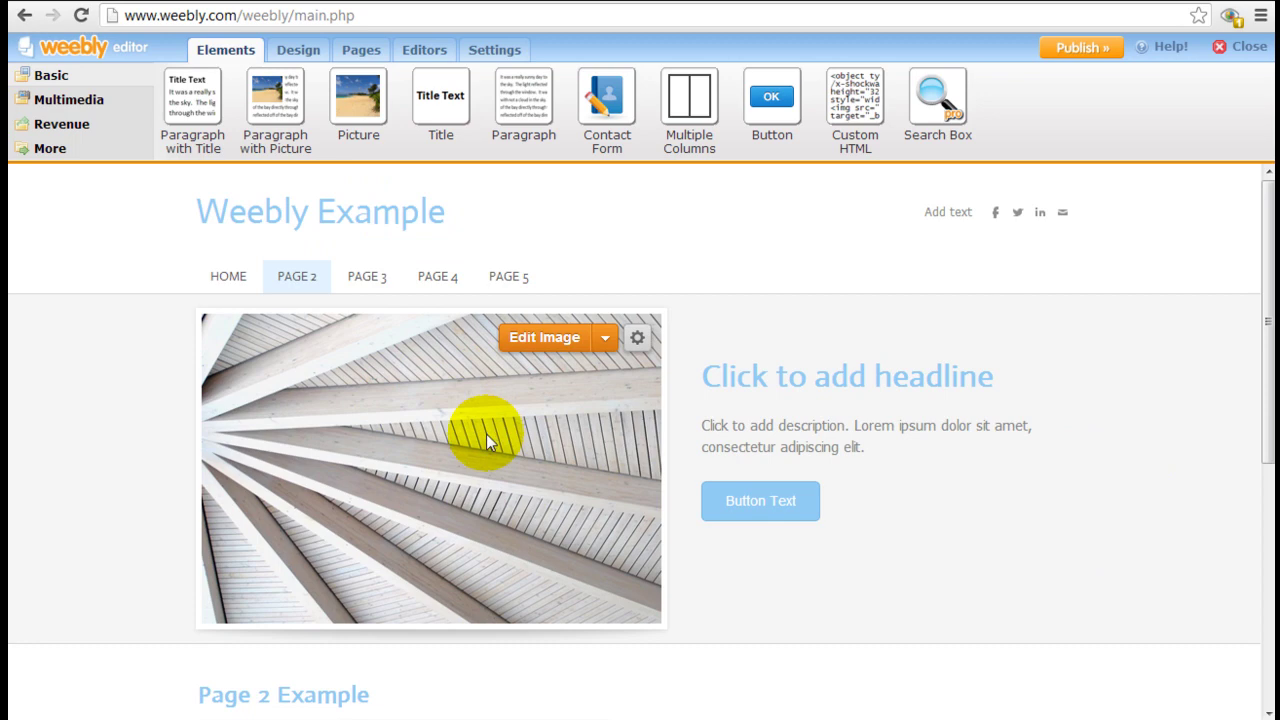
{"action": "left_click", "coordinate": [810, 378]}
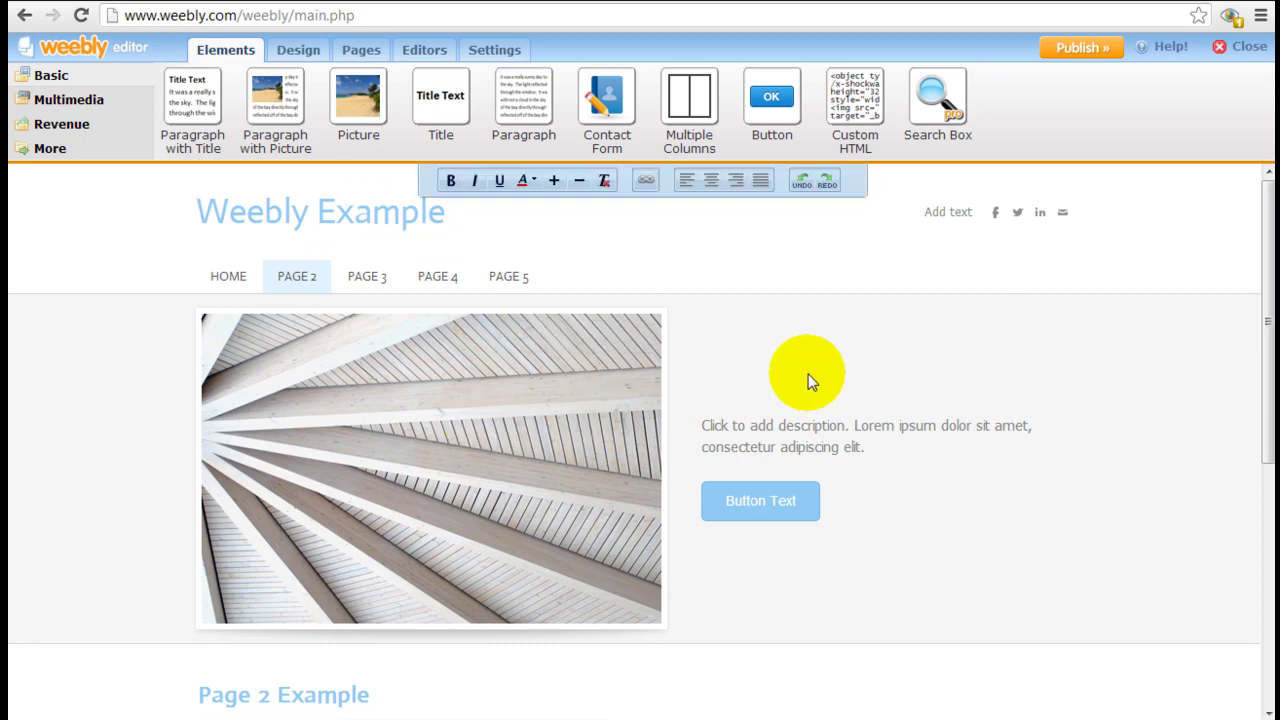
{"action": "type", "text": "Headline"}
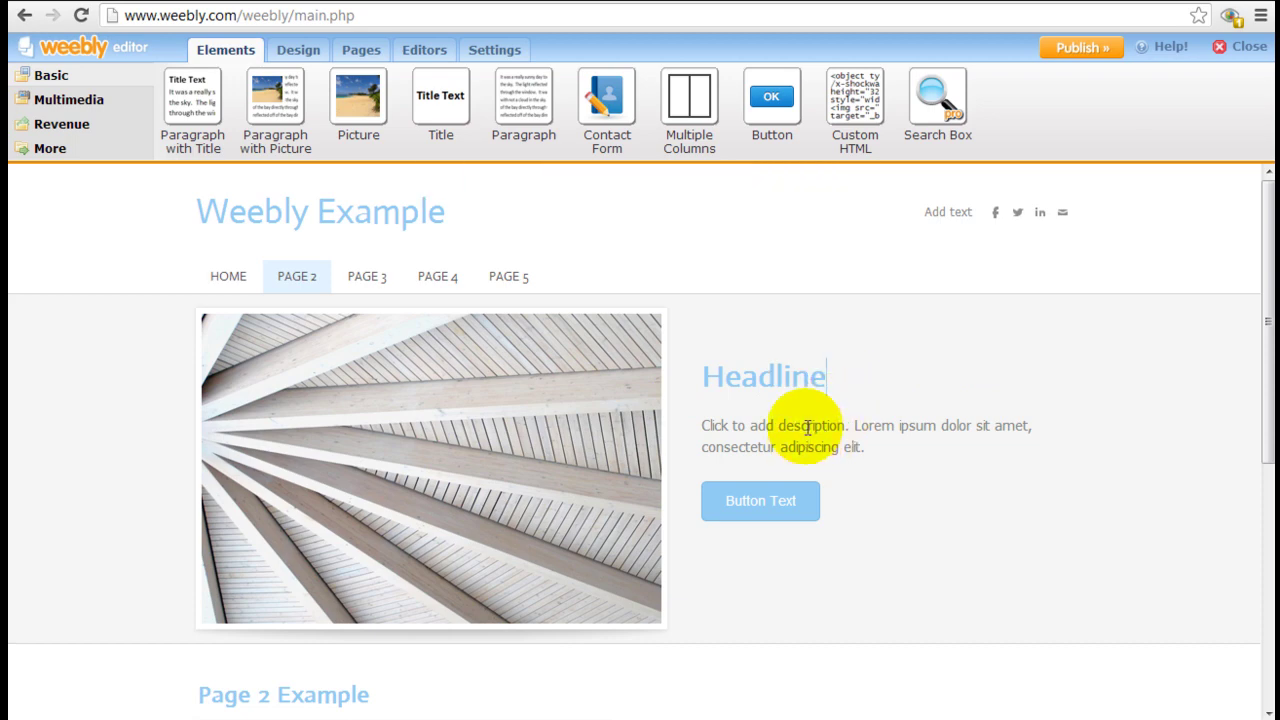
Replace the description with 'asl;dkjf;alskdjf;asdf' and view the button's style options.
{"action": "left_click", "coordinate": [806, 432]}
{"action": "type", "text": "asl;dkjf;alskdjf;asdf"}
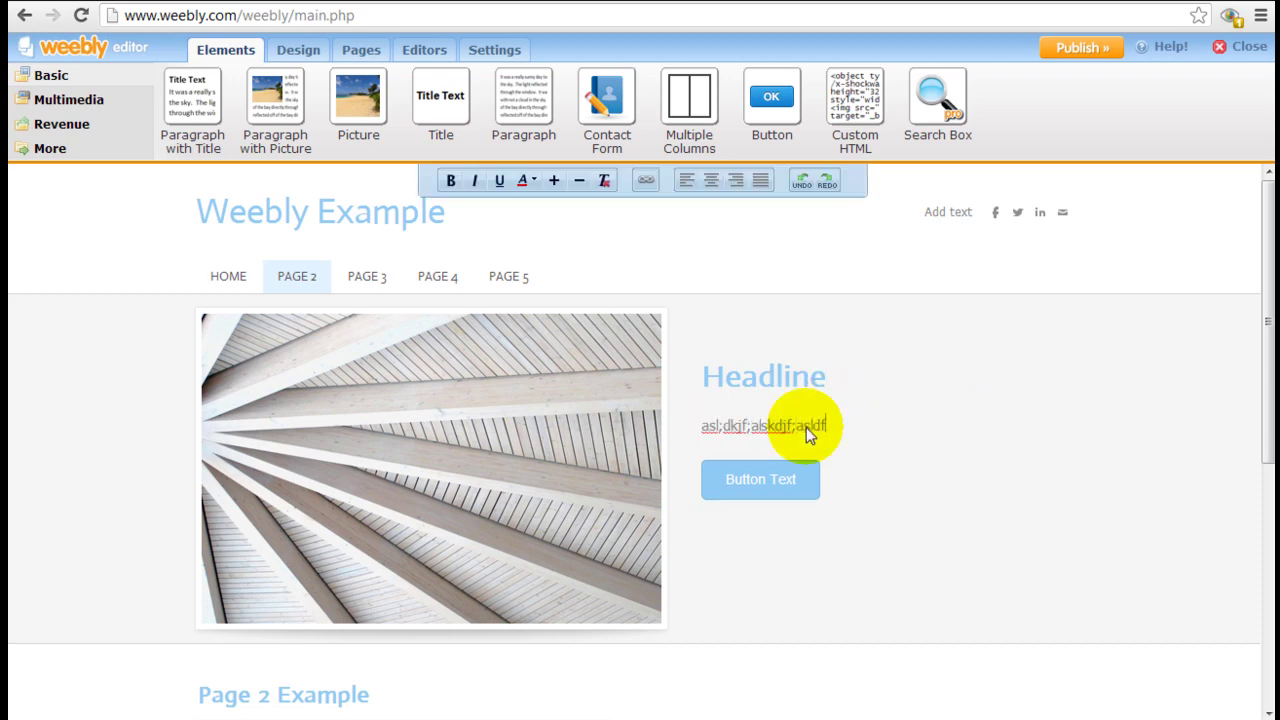
{"action": "left_click", "coordinate": [790, 481]}
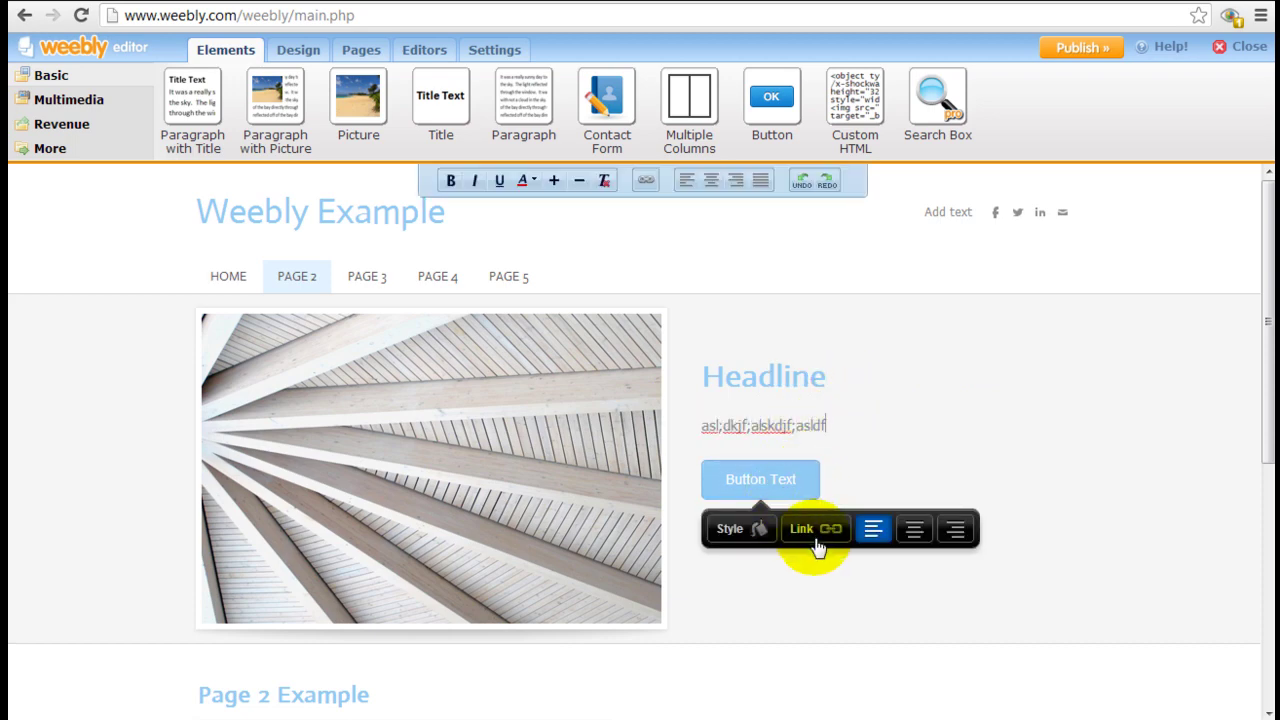
{"action": "left_click", "coordinate": [730, 529]}
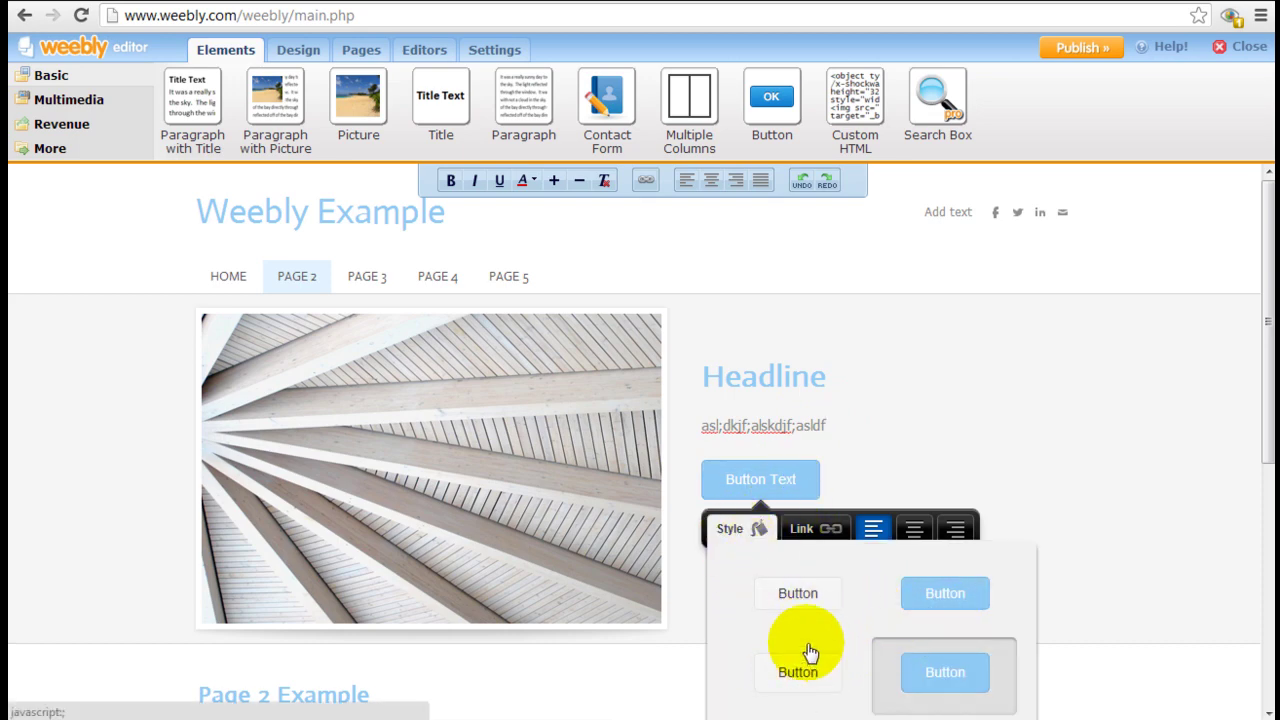
Deselect the button and give the HOME page a short header.
{"action": "left_click", "coordinate": [938, 443]}
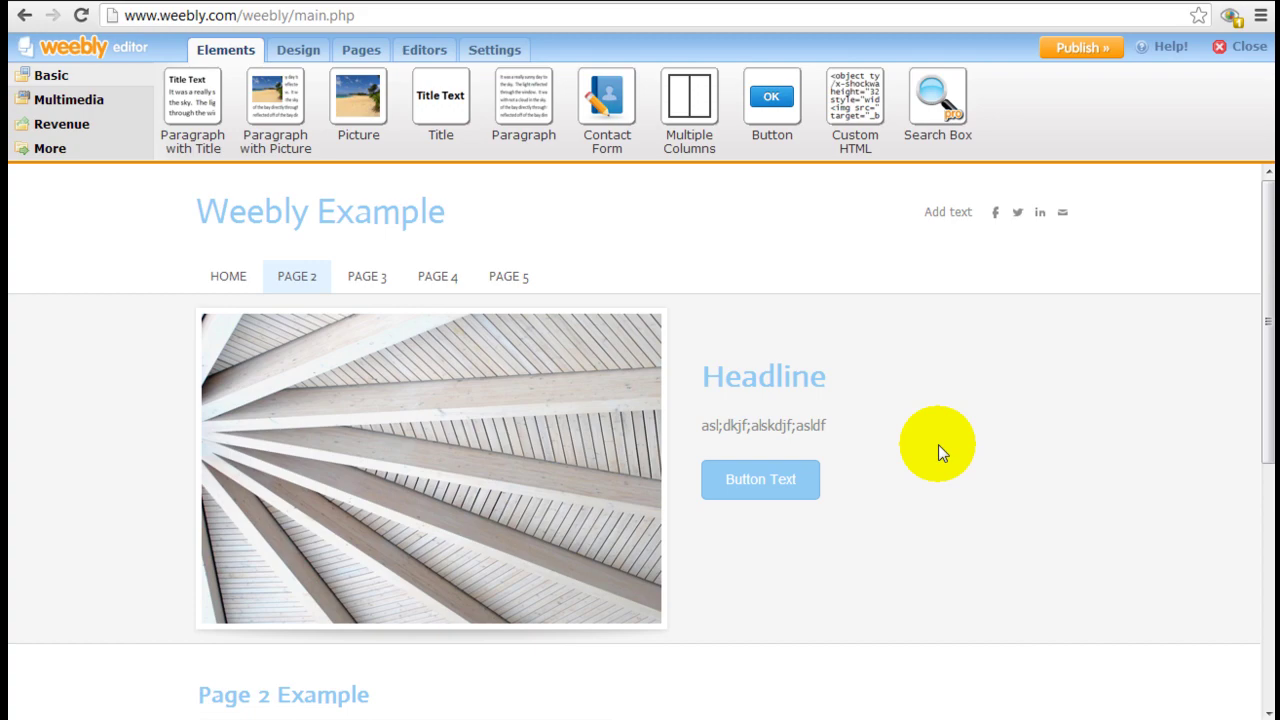
{"action": "scroll", "coordinate": [938, 444], "scroll_direction": "down", "scroll_amount": 4}
{"action": "scroll", "coordinate": [938, 444], "scroll_direction": "up", "scroll_amount": 2}
{"action": "scroll", "coordinate": [938, 444], "scroll_direction": "up", "scroll_amount": 2}
{"action": "left_click", "coordinate": [226, 277]}
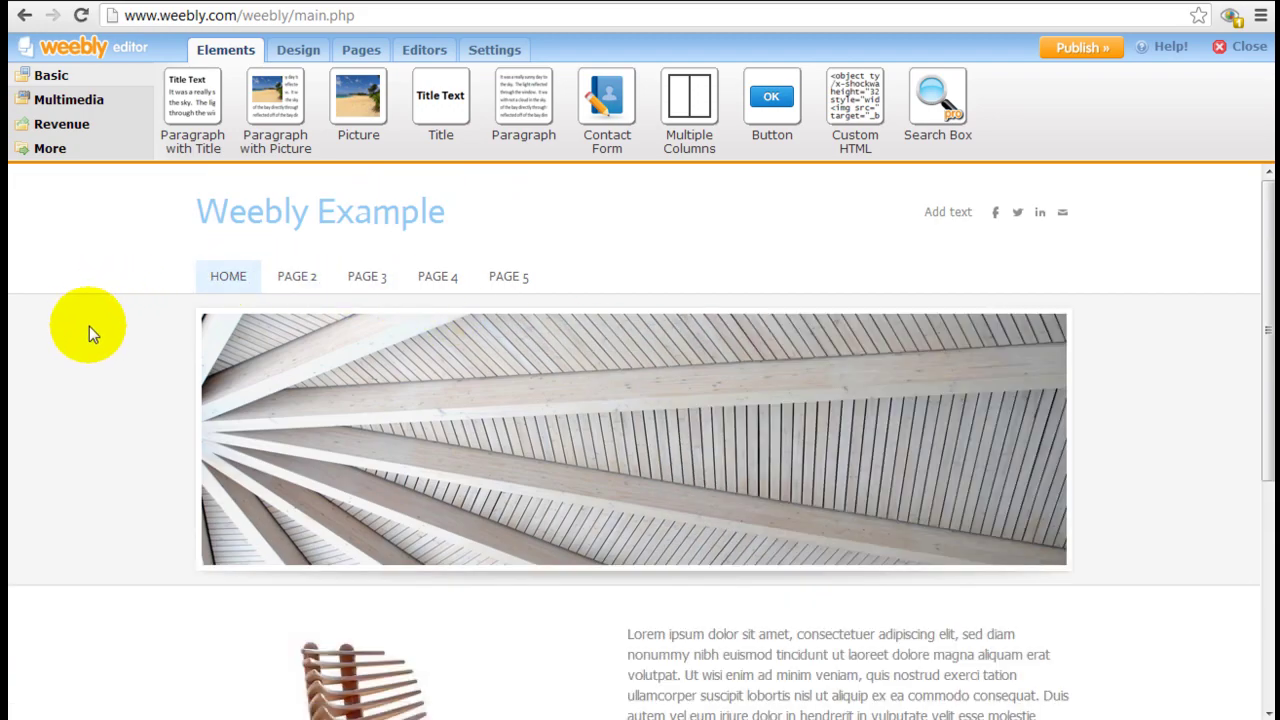
{"action": "mouse_move", "coordinate": [634, 440]}
{"action": "left_click", "coordinate": [1043, 342]}
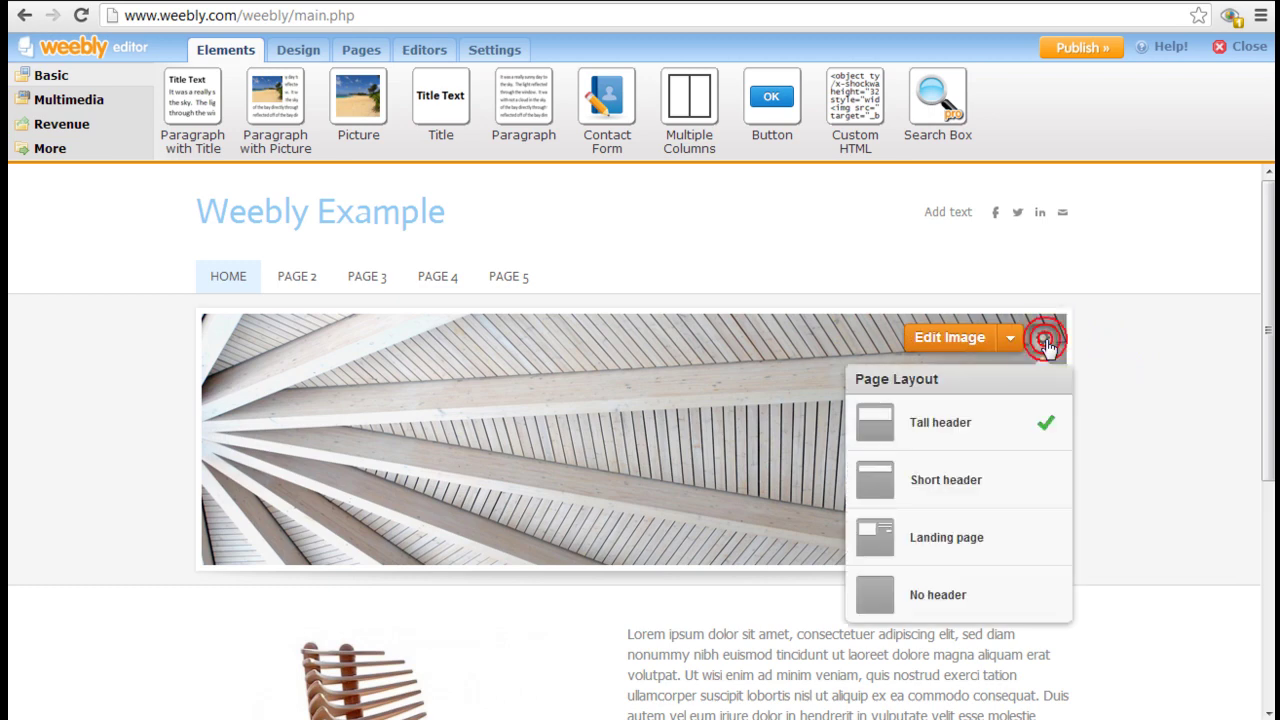
{"action": "left_click", "coordinate": [974, 485]}
Remove PAGE 3's header and give PAGE 4 the landing page layout.
{"action": "left_click", "coordinate": [360, 279]}
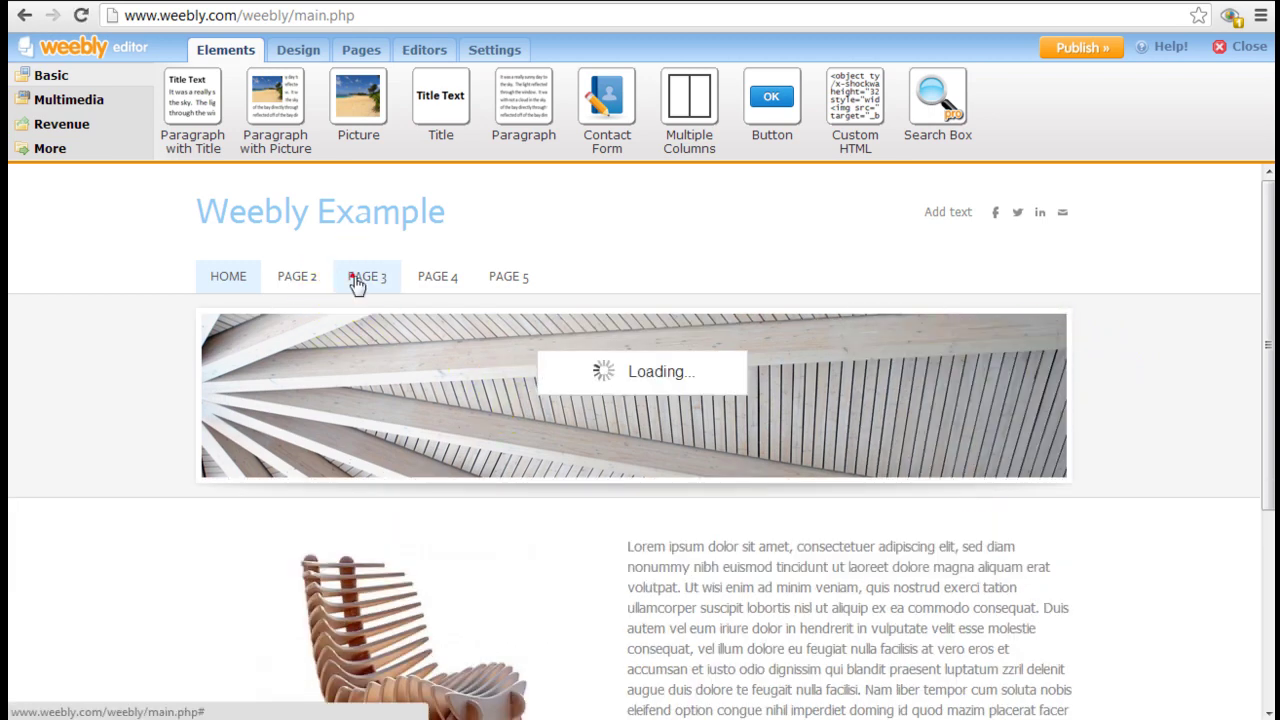
{"action": "left_click", "coordinate": [1043, 338]}
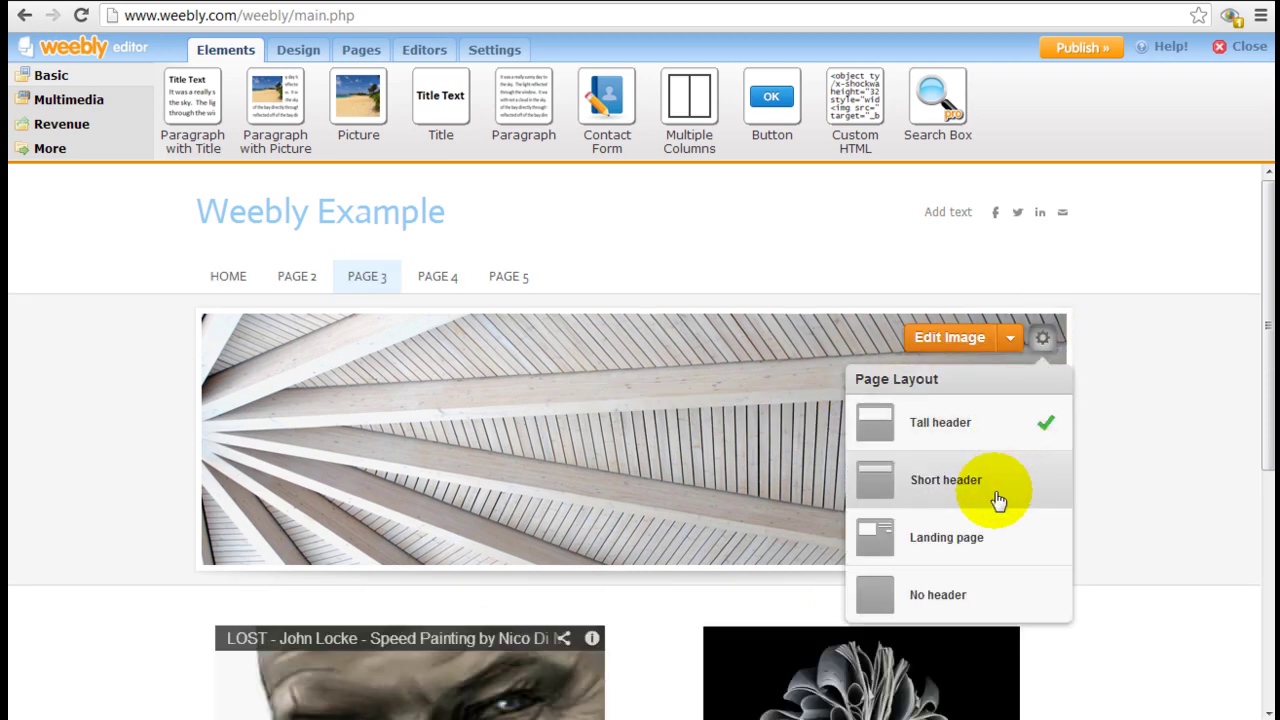
{"action": "left_click", "coordinate": [980, 591]}
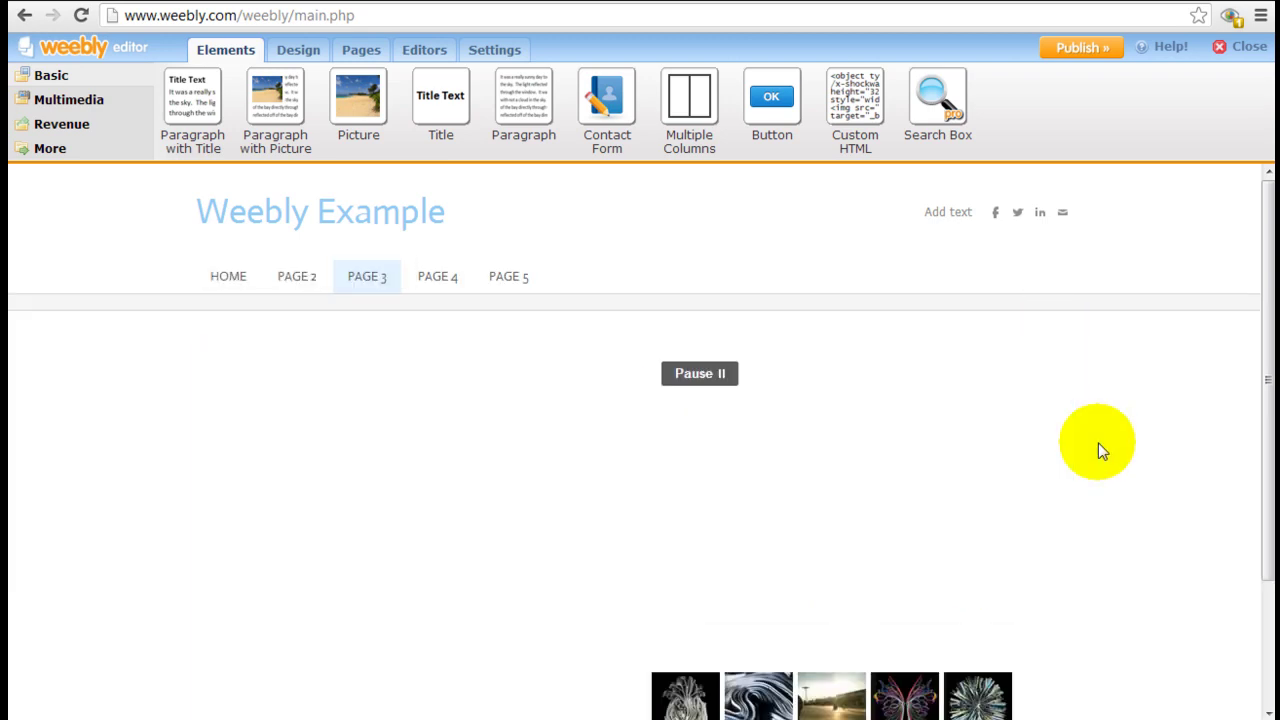
{"action": "left_click", "coordinate": [433, 283]}
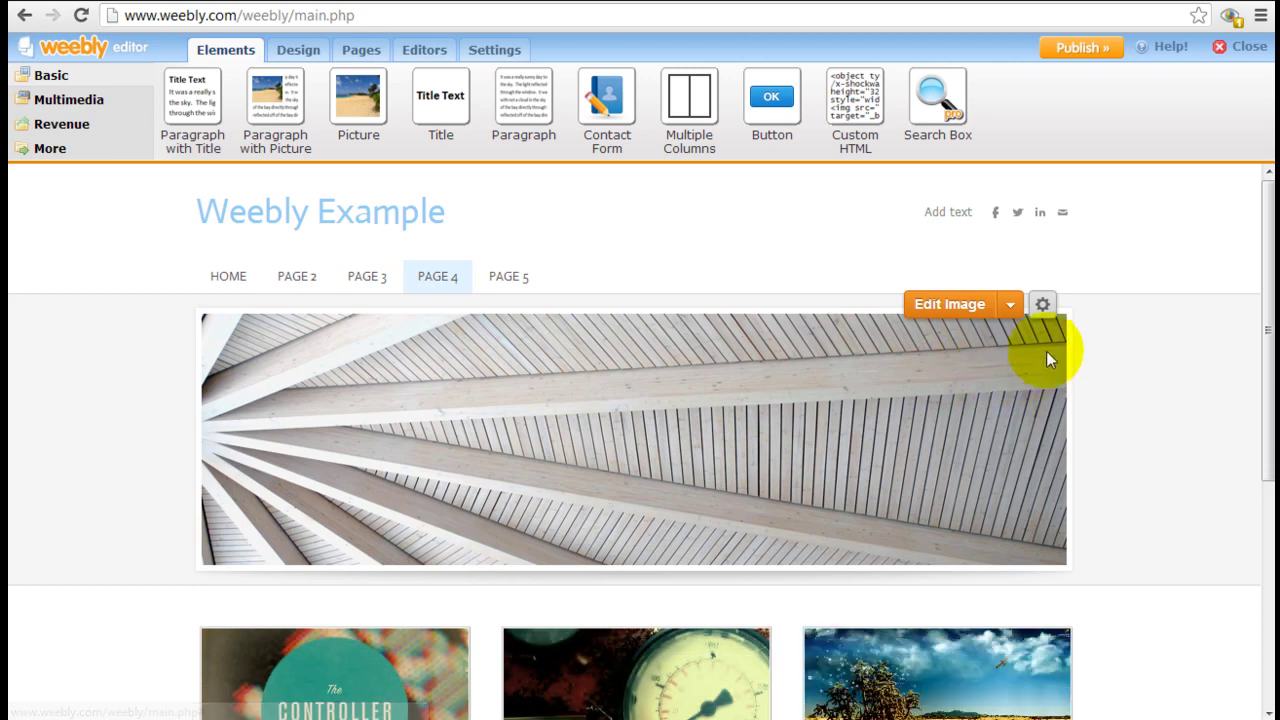
{"action": "left_click", "coordinate": [1043, 305]}
{"action": "left_click", "coordinate": [961, 503]}
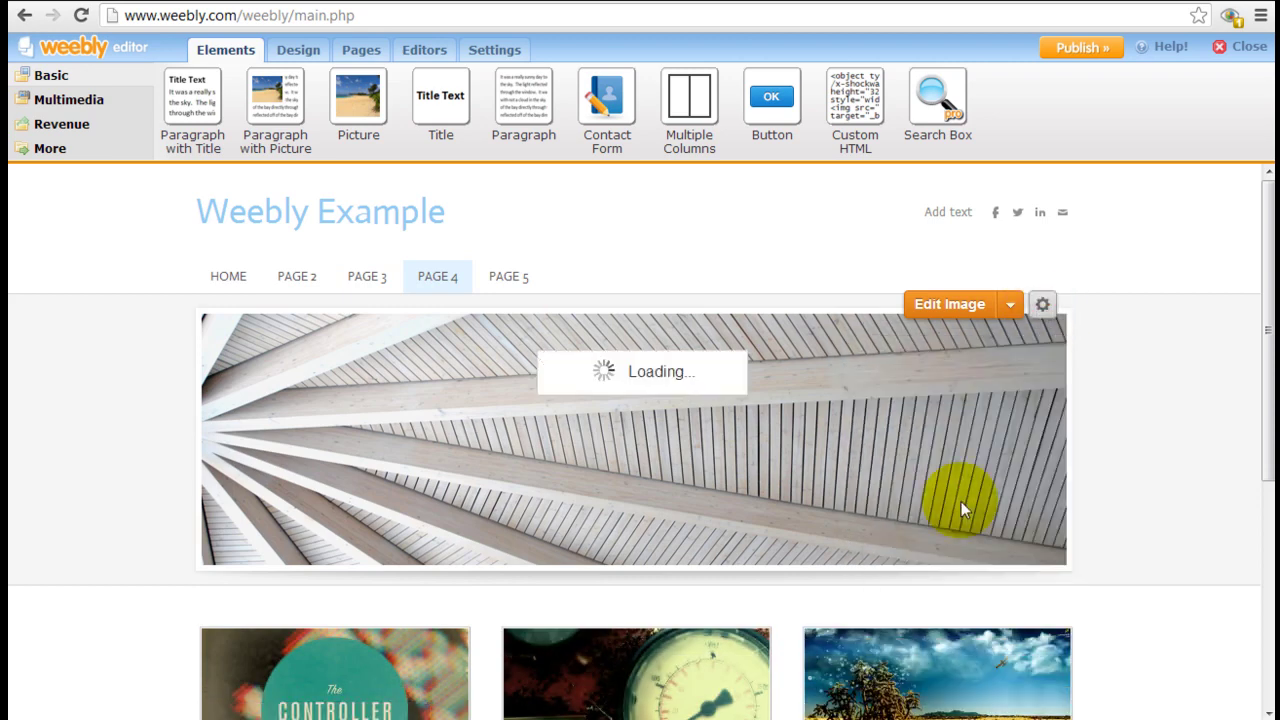
Keep PAGE 5 on the tall header layout.
{"action": "left_click", "coordinate": [529, 286]}
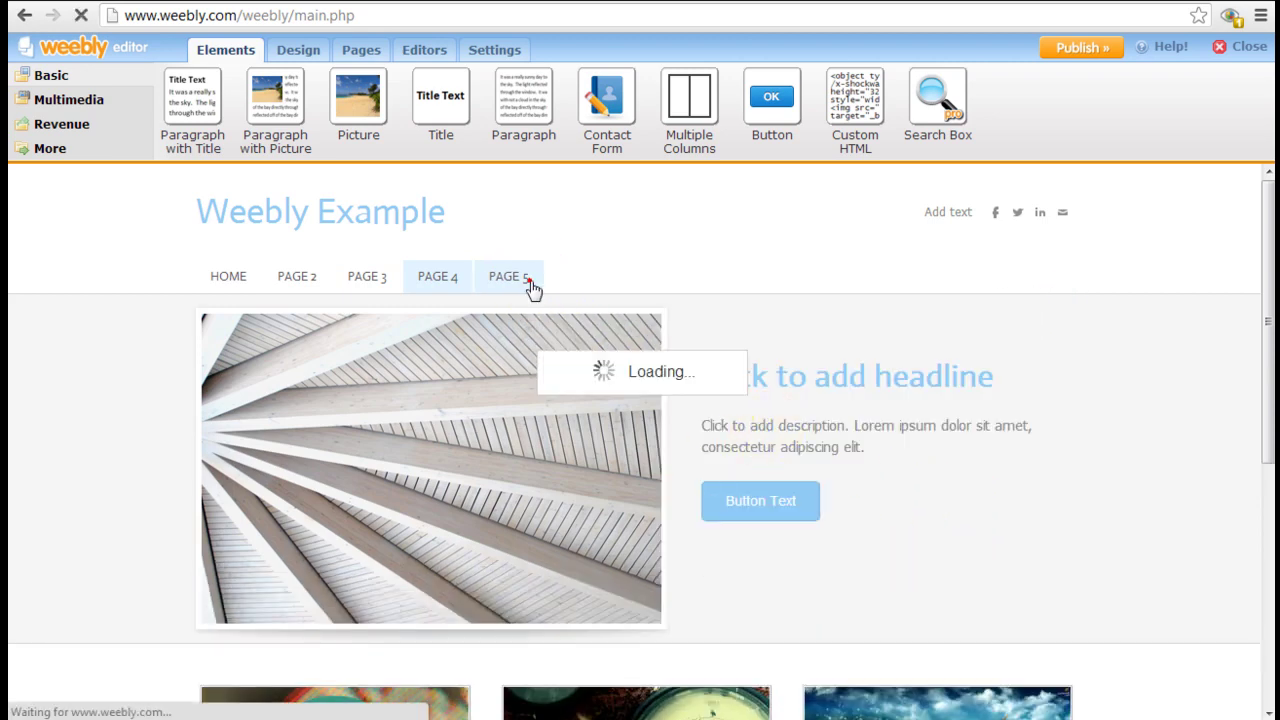
{"action": "left_click", "coordinate": [1043, 338]}
{"action": "left_click", "coordinate": [988, 416]}
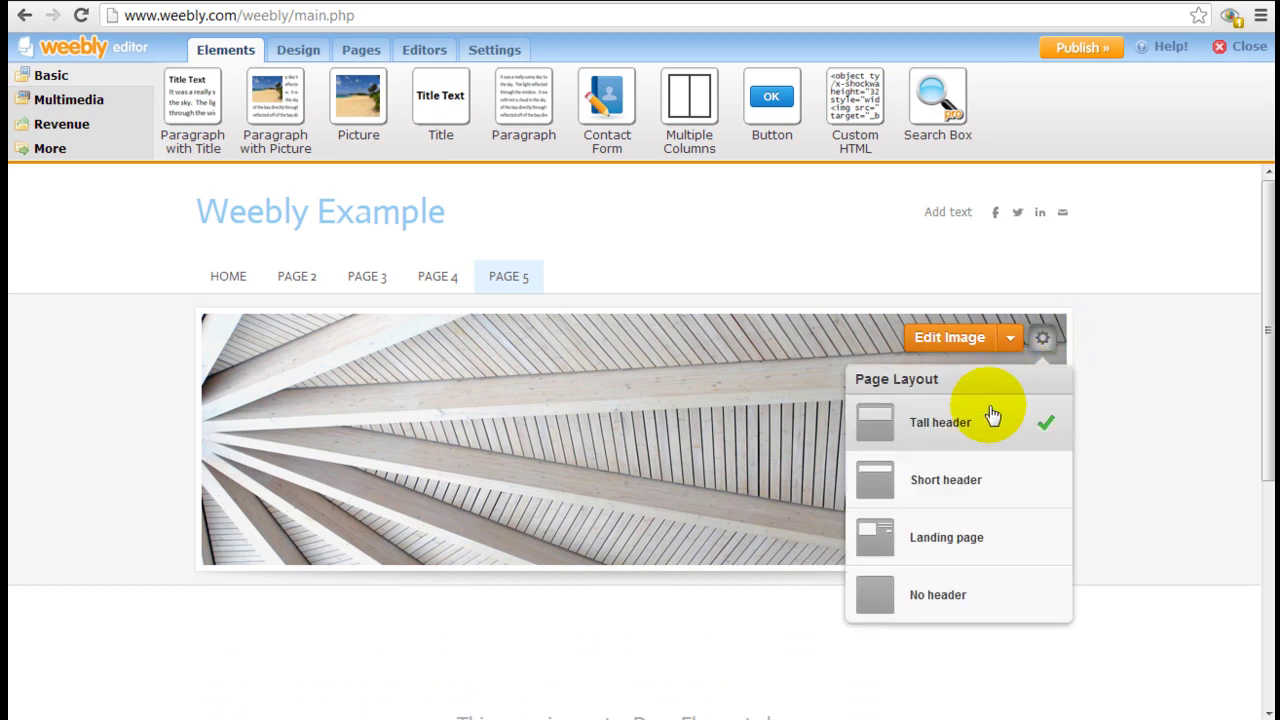
Publish the site, open it live, and view PAGE 2.
{"action": "left_click", "coordinate": [1084, 48]}
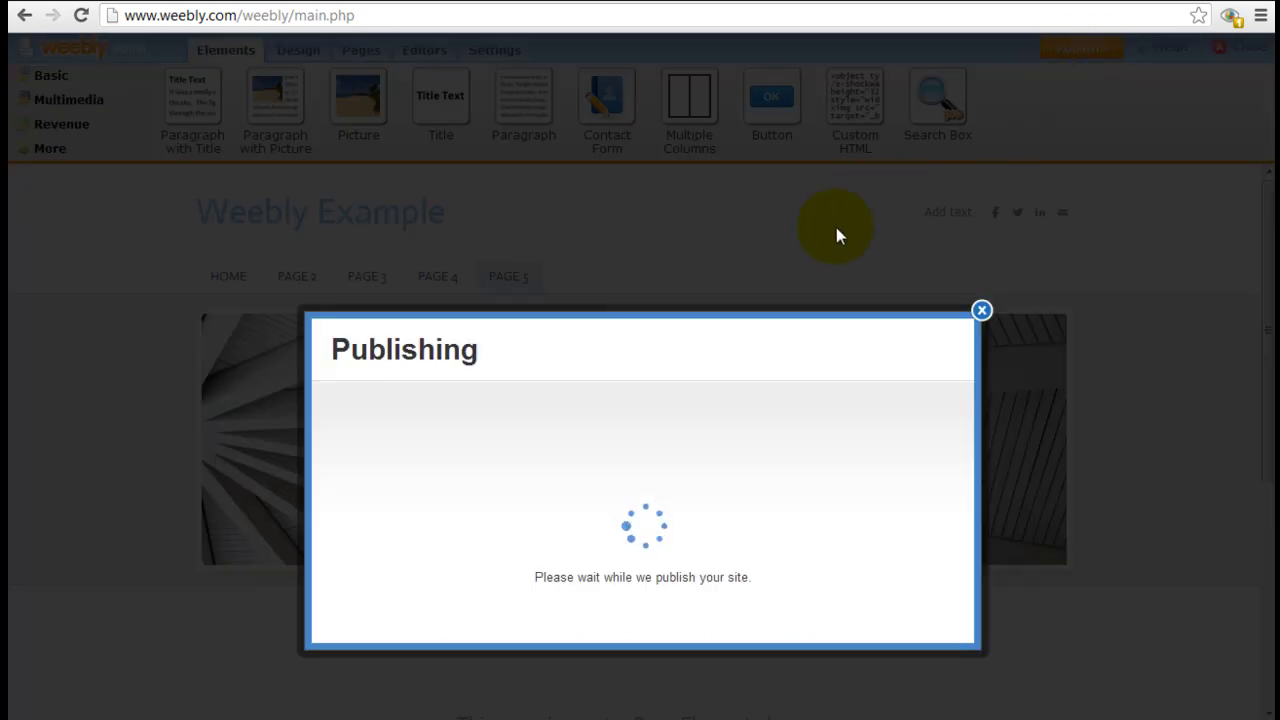
{"action": "left_click", "coordinate": [713, 303]}
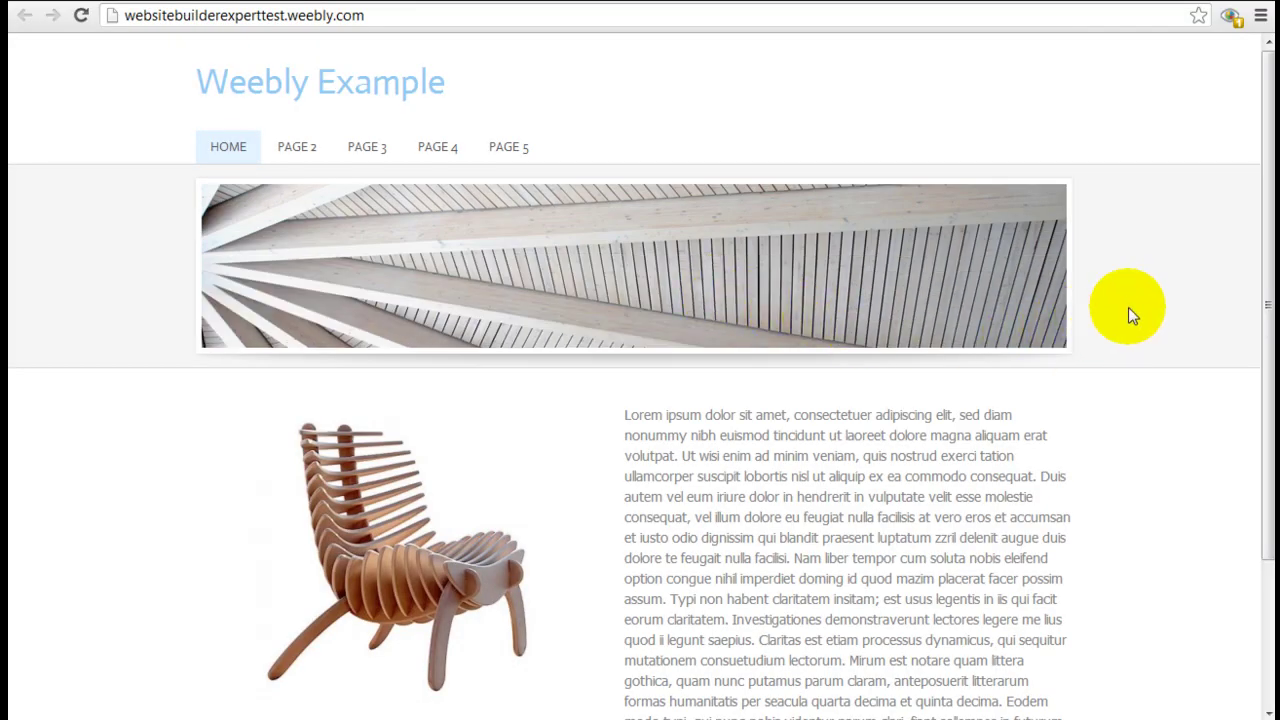
{"action": "left_click", "coordinate": [297, 147]}
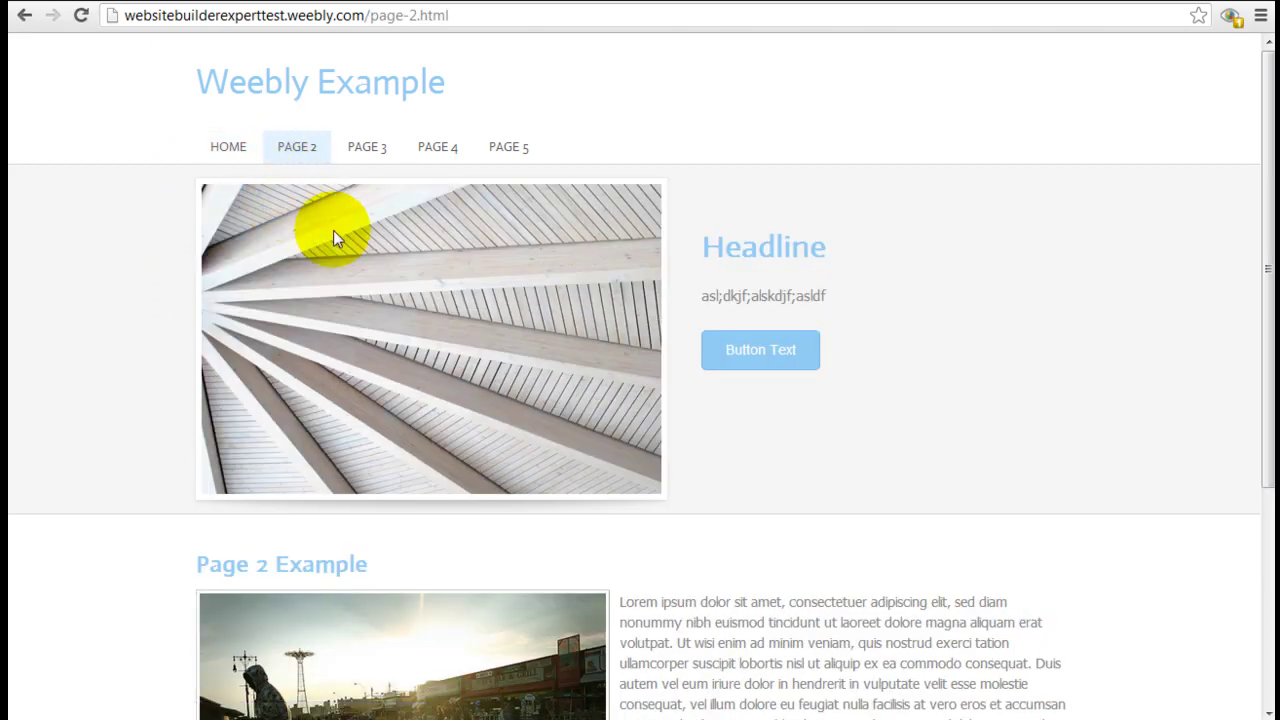
Browse live PAGE 3, PAGE 4 and PAGE 5 to check their new headers.
{"action": "left_click", "coordinate": [382, 150]}
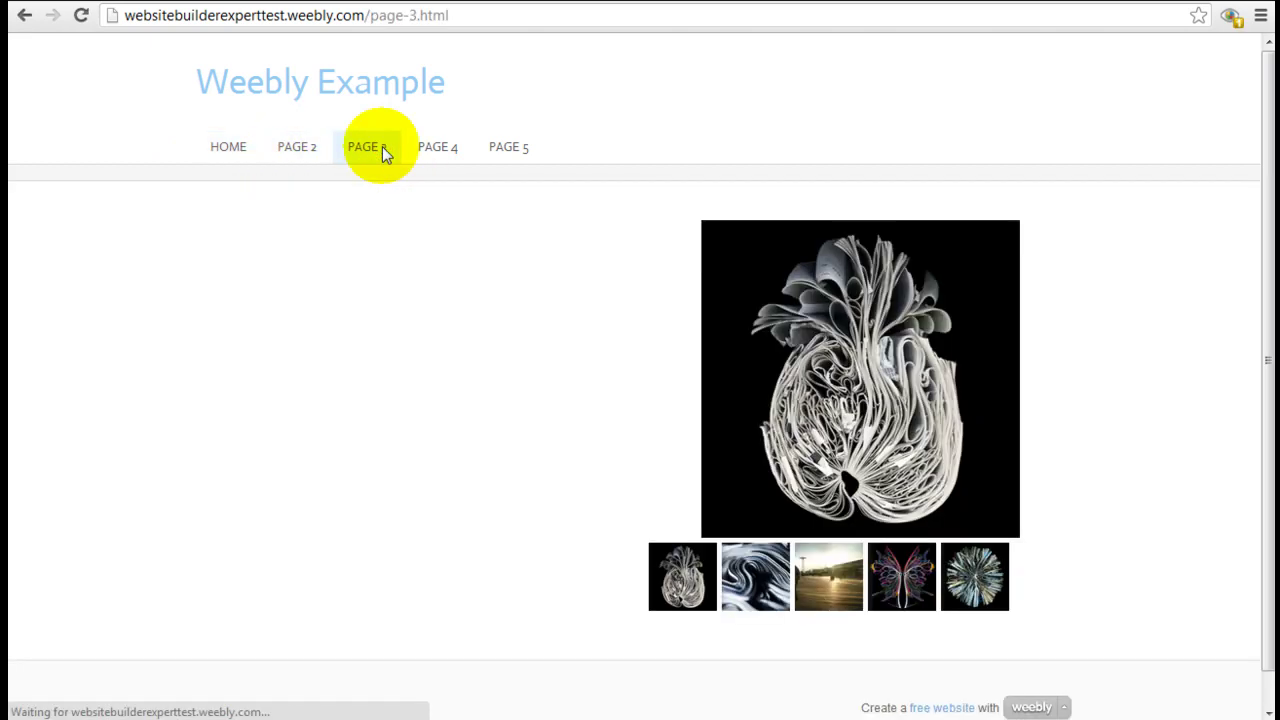
{"action": "scroll", "coordinate": [1175, 297], "scroll_direction": "down", "scroll_amount": 1}
{"action": "scroll", "coordinate": [1182, 299], "scroll_direction": "up", "scroll_amount": 1}
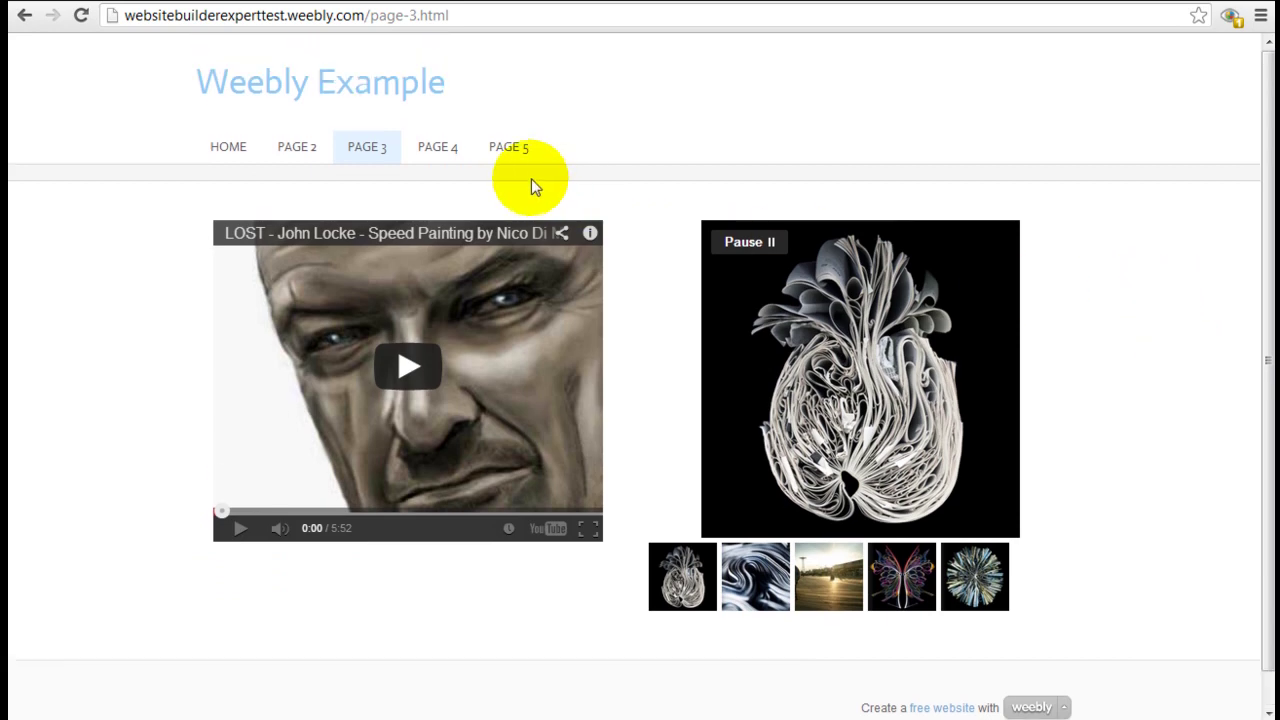
{"action": "left_click", "coordinate": [445, 158]}
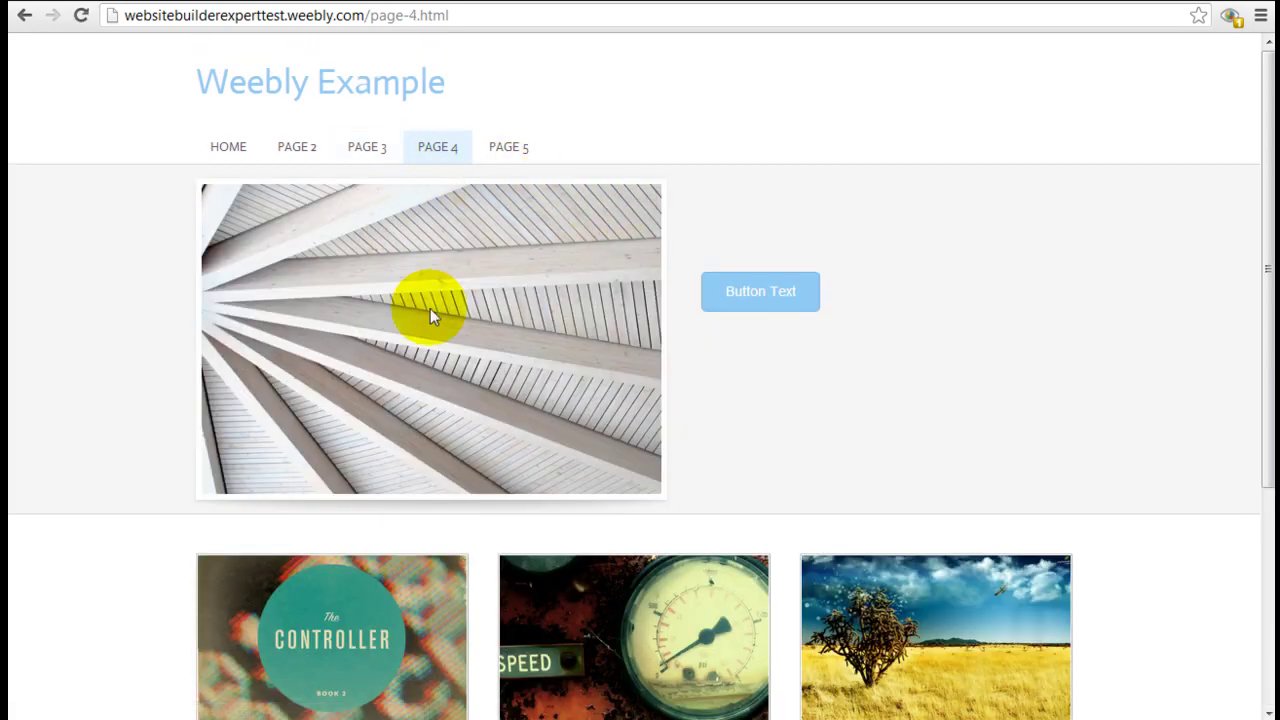
{"action": "left_click", "coordinate": [514, 150]}
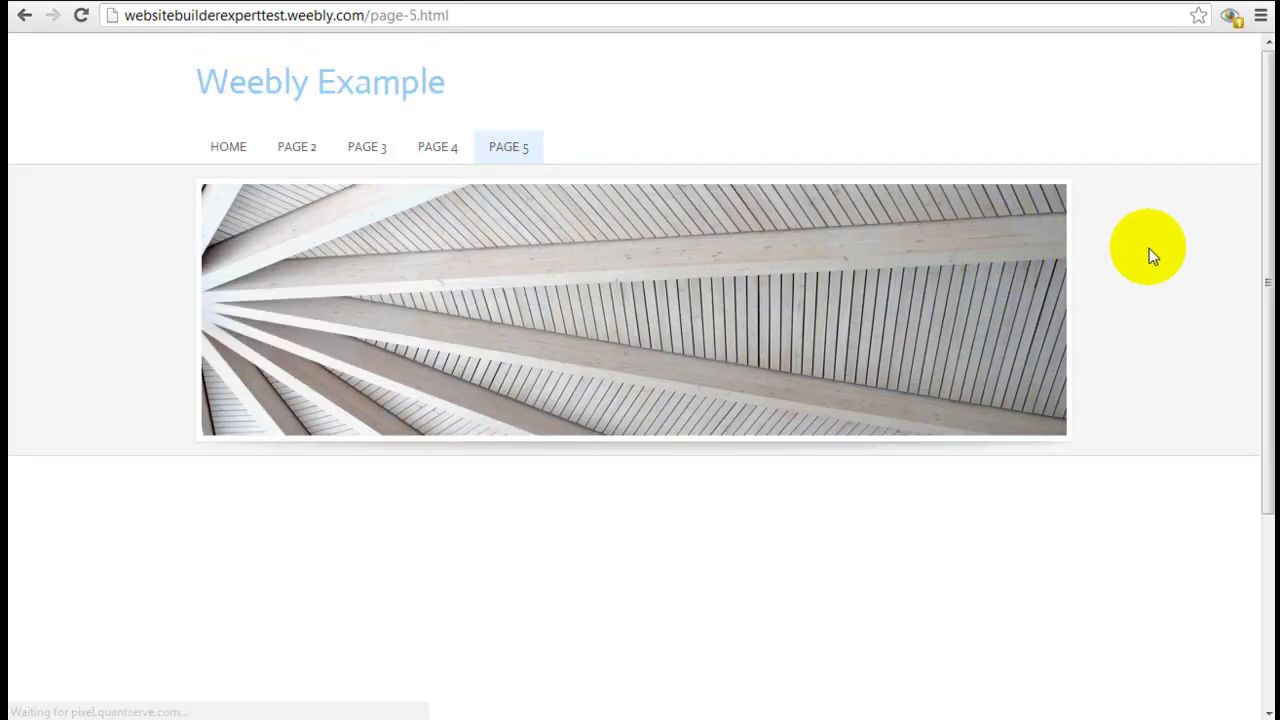